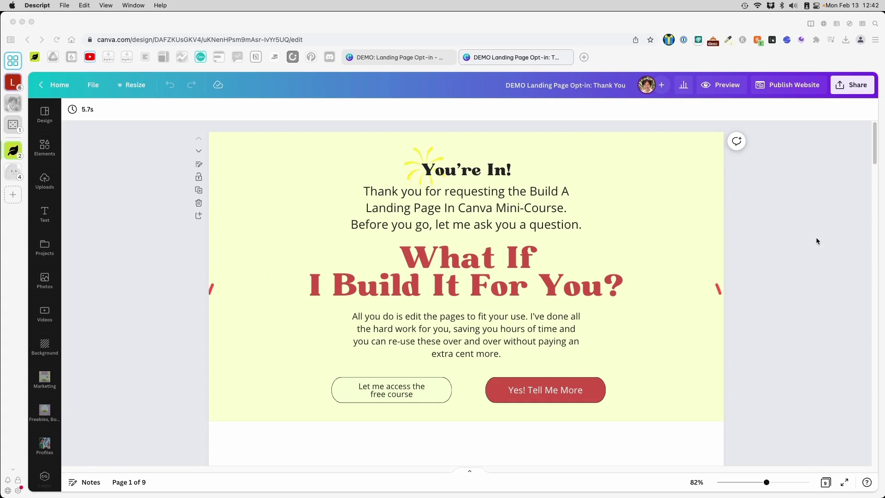
- Scroll through the Landing Page Opt-in design, then return to the Thank You design
{"action": "left_click", "coordinate": [417, 63]}
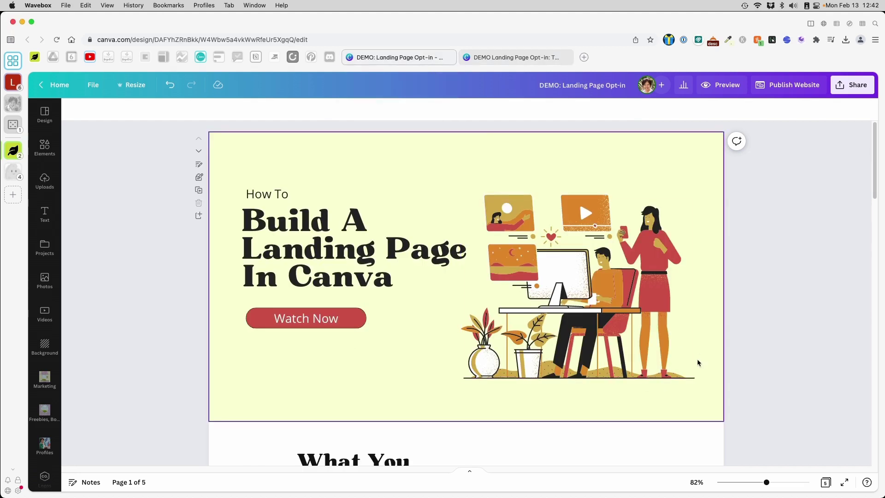
{"action": "scroll", "coordinate": [750, 331], "scroll_direction": "down", "scroll_amount": 15}
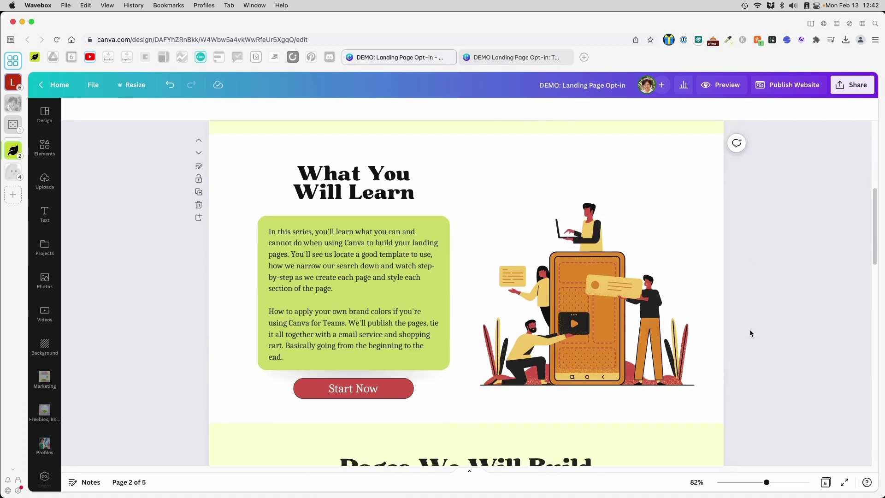
{"action": "scroll", "coordinate": [750, 333], "scroll_direction": "down", "scroll_amount": 3}
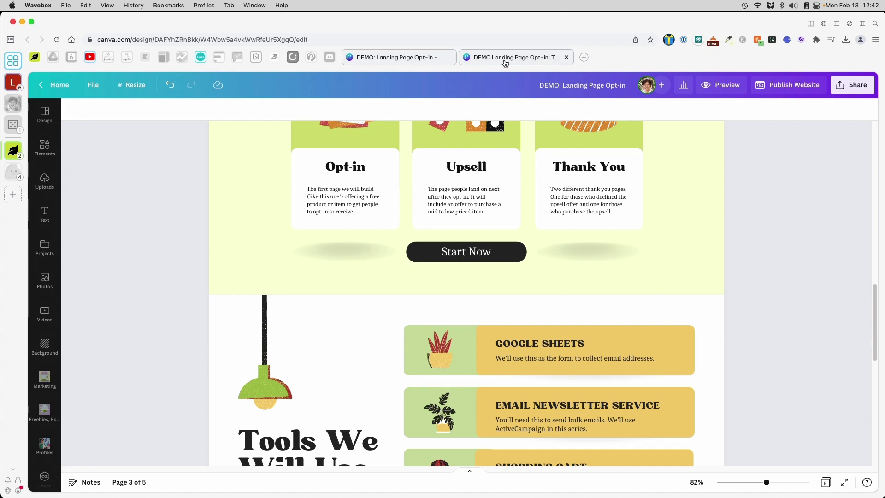
{"action": "mouse_move", "coordinate": [505, 64]}
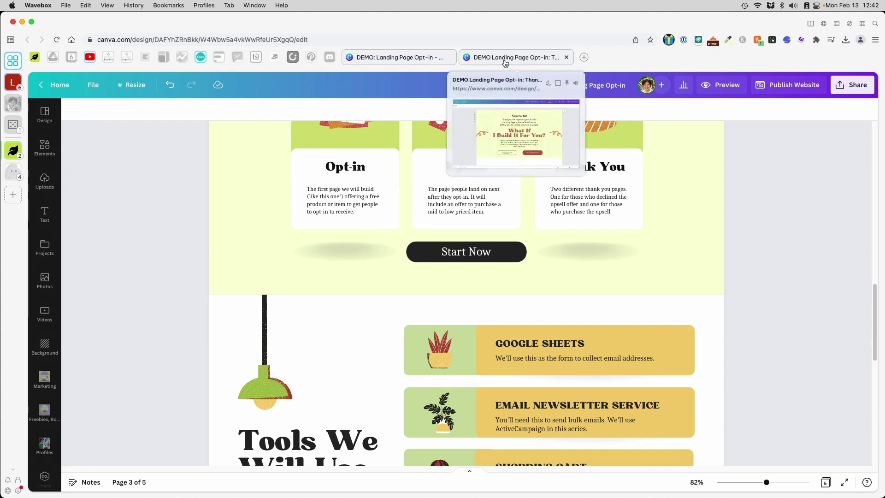
{"action": "left_click", "coordinate": [505, 62]}
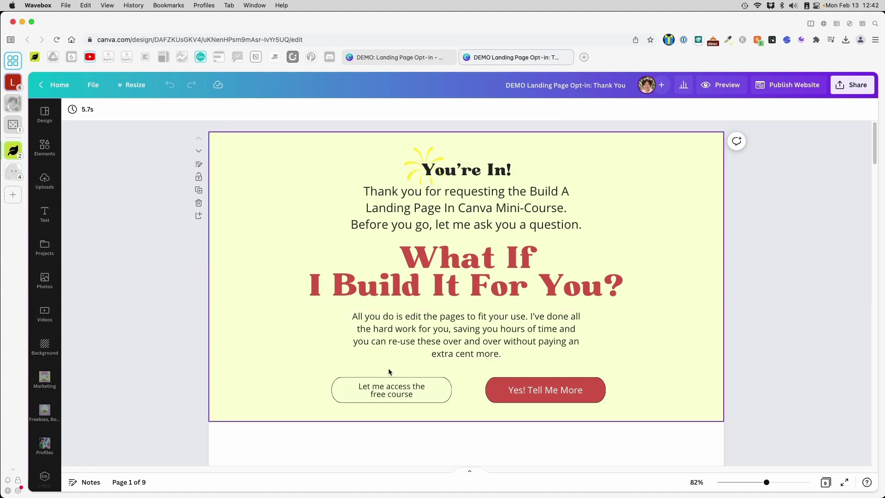
- Select the 'Let me access the free course' and 'Yes! Tell Me More' buttons, then scroll the Thank You sections
{"action": "left_click", "coordinate": [390, 386]}
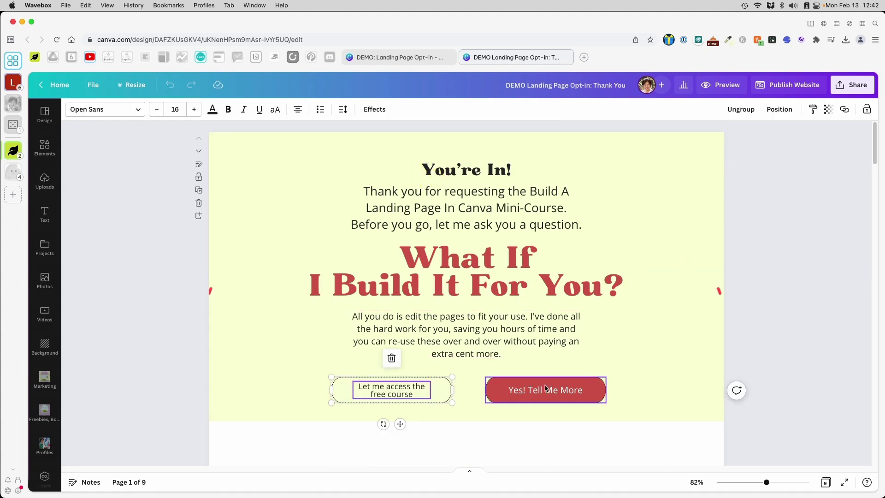
{"action": "left_click", "coordinate": [545, 388]}
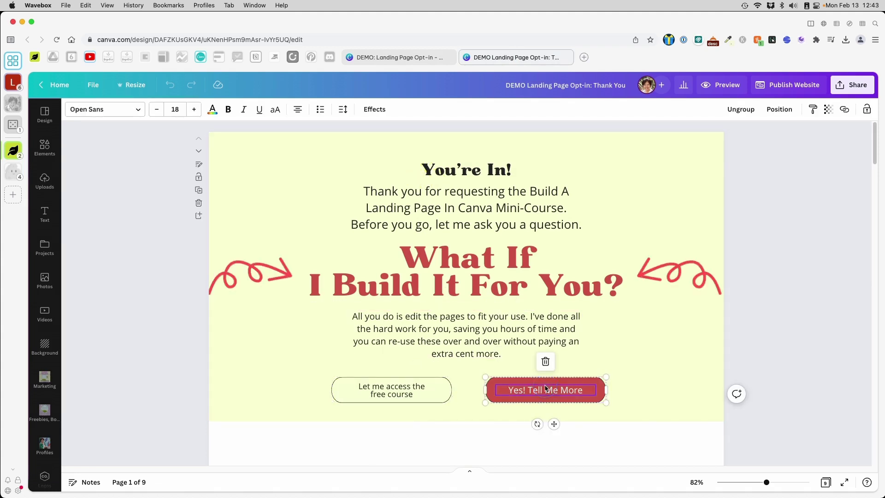
{"action": "scroll", "coordinate": [554, 397], "scroll_direction": "down", "scroll_amount": 4}
{"action": "scroll", "coordinate": [554, 398], "scroll_direction": "down", "scroll_amount": 2}
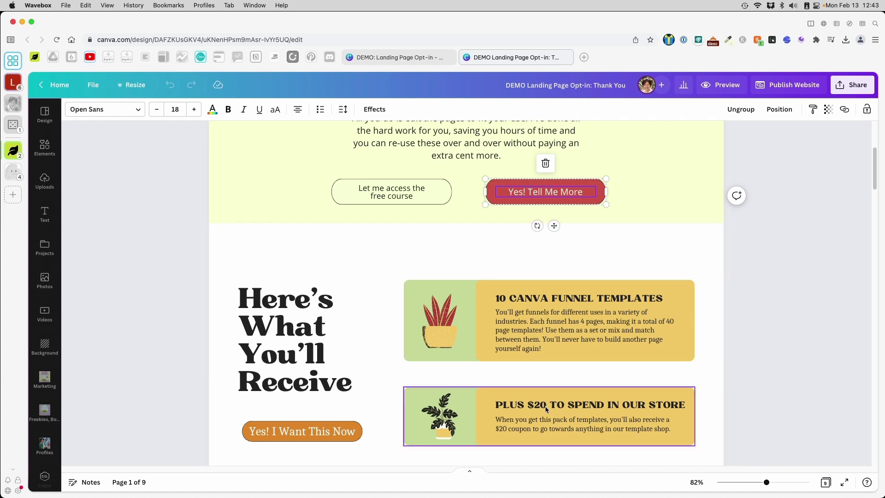
{"action": "scroll", "coordinate": [541, 347], "scroll_direction": "down", "scroll_amount": 2}
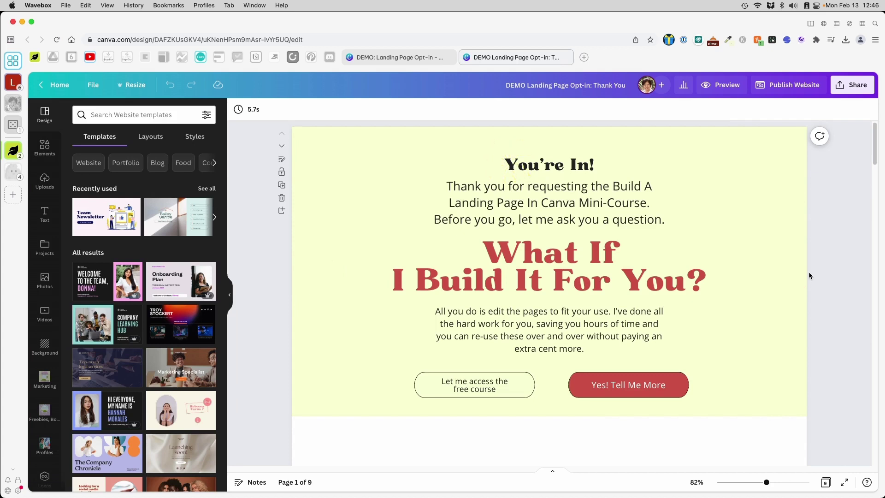
{"action": "scroll", "coordinate": [523, 310], "scroll_direction": "down", "scroll_amount": 4}
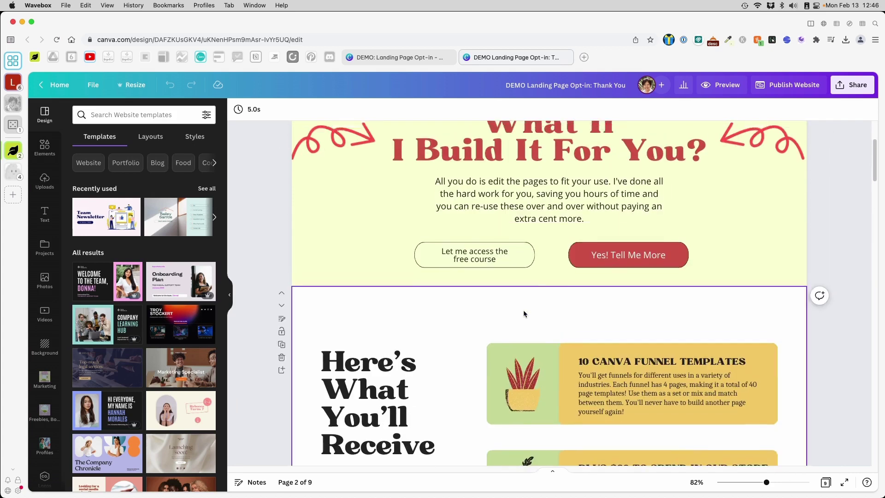
{"action": "scroll", "coordinate": [513, 243], "scroll_direction": "up", "scroll_amount": 4}
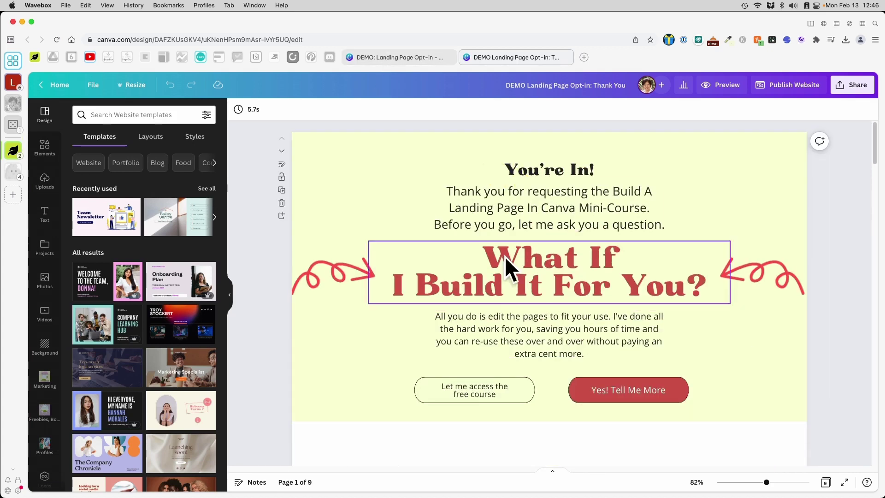
- Make a copy of the Landing Page Opt-in design from the File menu
{"action": "left_click", "coordinate": [415, 57]}
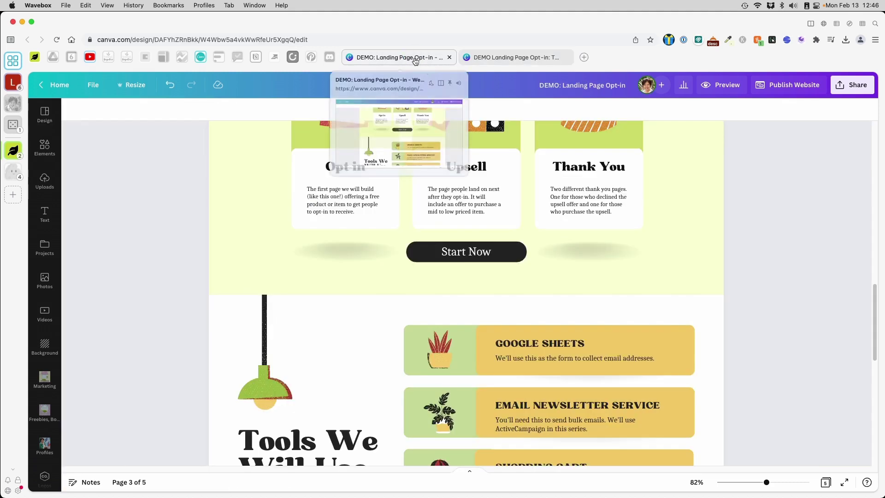
{"action": "scroll", "coordinate": [553, 282], "scroll_direction": "up", "scroll_amount": 15}
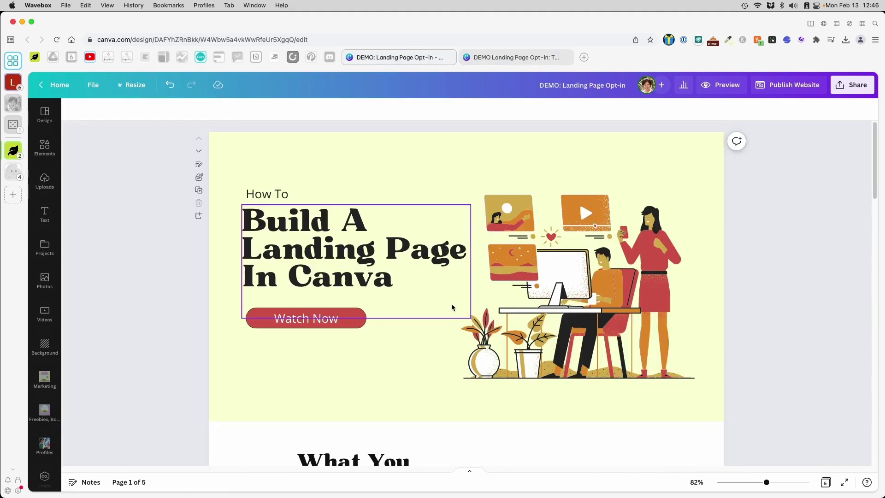
{"action": "left_click", "coordinate": [96, 87]}
{"action": "left_click", "coordinate": [127, 262]}
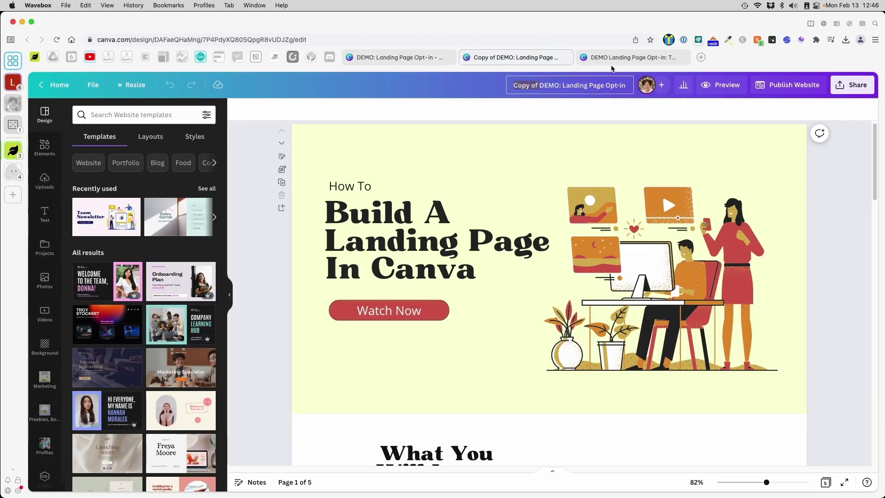
- Rename the copy to 'DEMO: Final Thank You Page'
{"action": "key", "text": "BackSpace"}
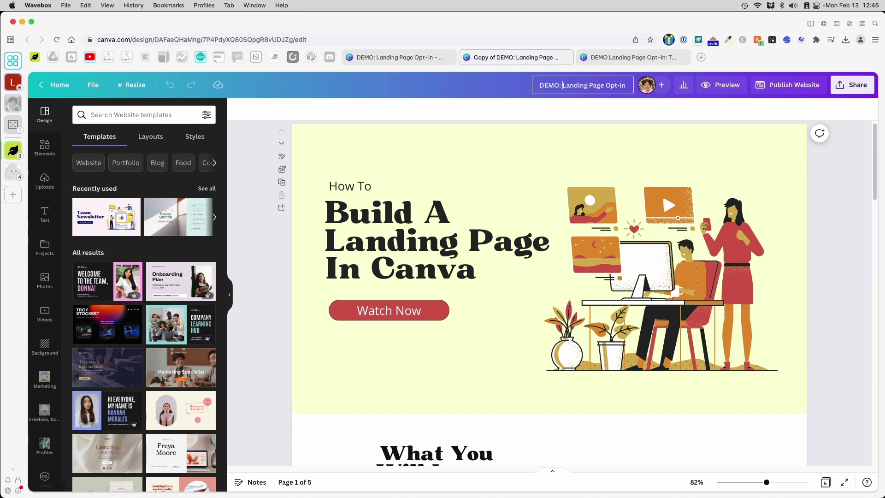
{"action": "left_click_drag", "start_coordinate": [562, 85], "coordinate": [626, 85]}
{"action": "type", "text": "F"}
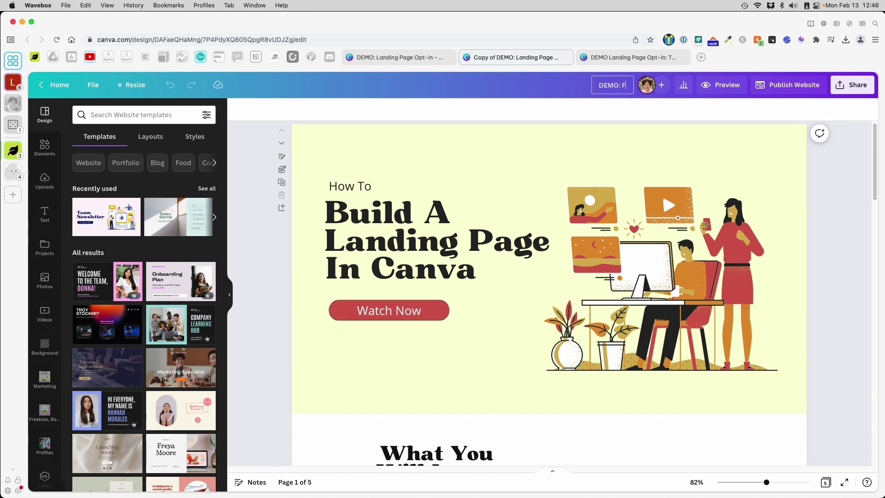
{"action": "type", "text": "inal Thank Y"}
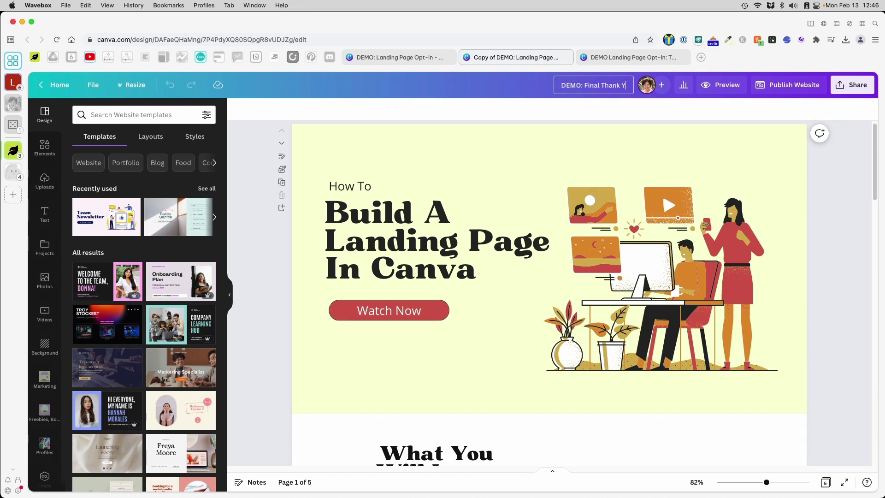
{"action": "type", "text": "ou Page"}
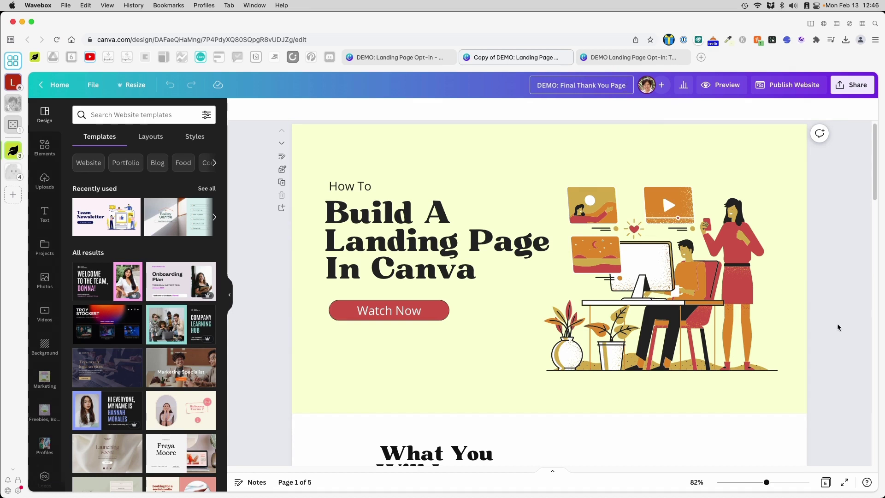
{"action": "left_click", "coordinate": [837, 325]}
{"action": "left_click", "coordinate": [657, 259]}
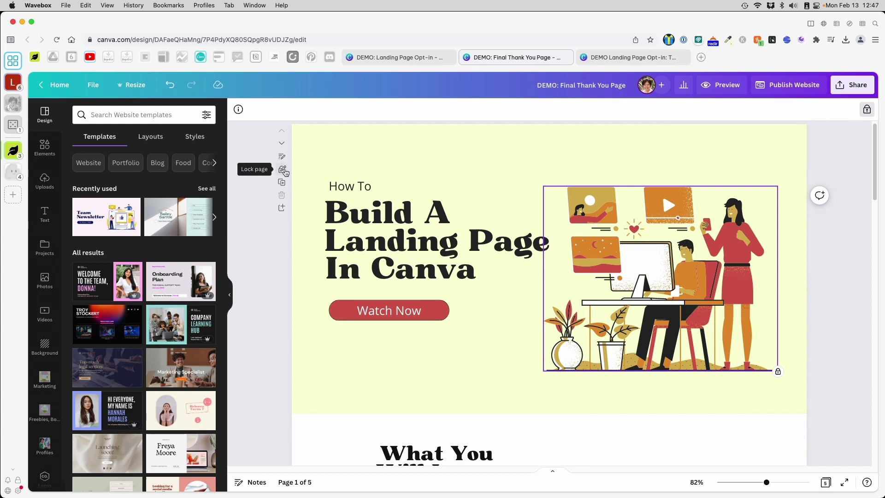
- Insert the Team Newsletter Resource Page as a new page, then delete it
{"action": "left_click", "coordinate": [110, 214]}
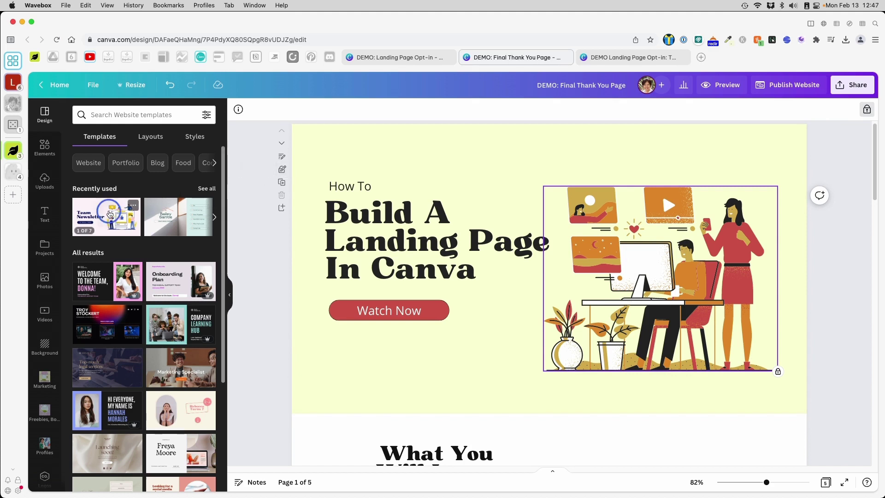
{"action": "left_click", "coordinate": [103, 311]}
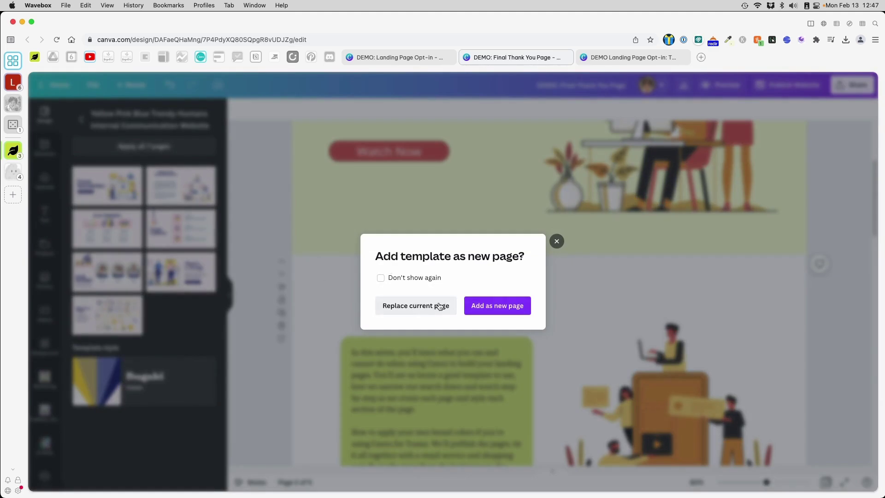
{"action": "left_click", "coordinate": [493, 298]}
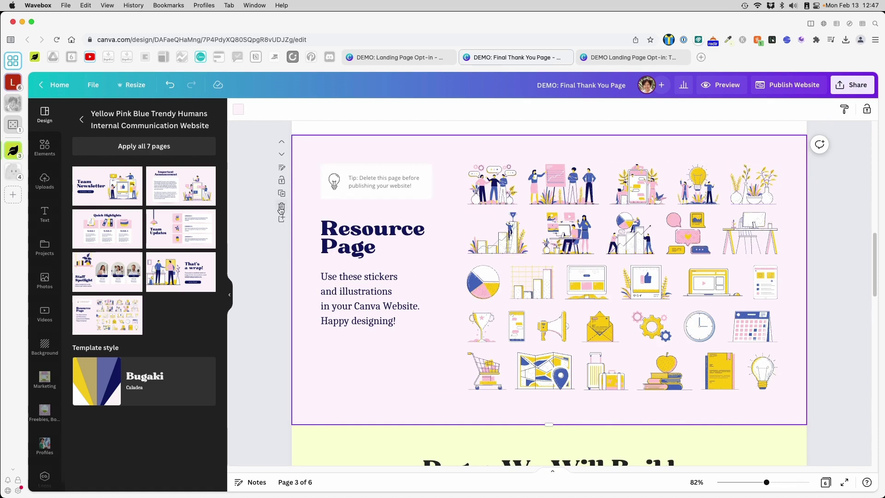
{"action": "left_click", "coordinate": [281, 210]}
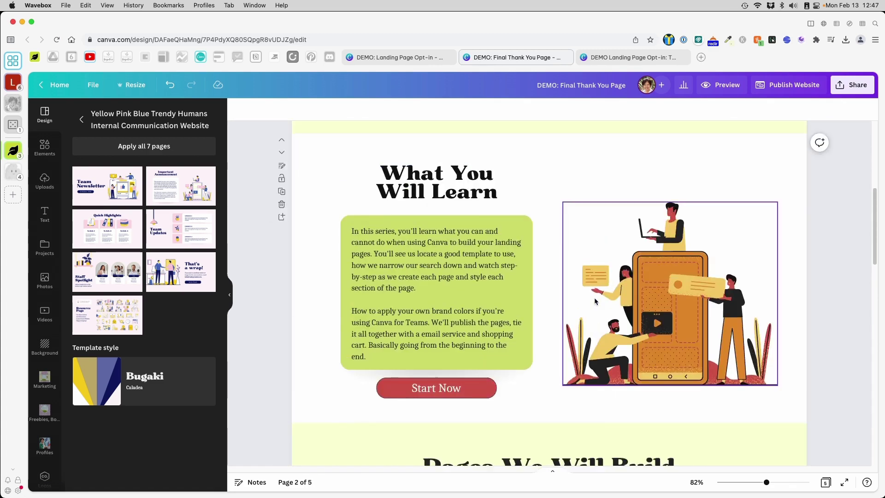
- Unlock page 1 and select its people illustration
{"action": "scroll", "coordinate": [594, 301], "scroll_direction": "up", "scroll_amount": 10}
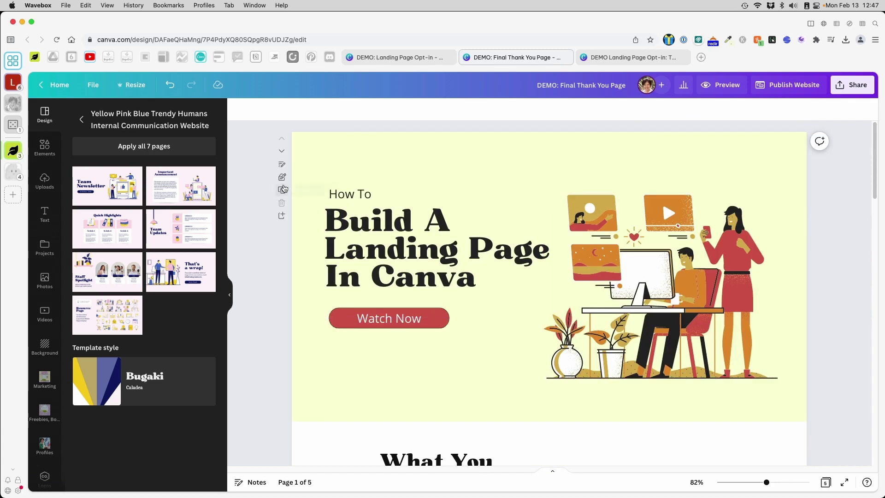
{"action": "left_click", "coordinate": [281, 179]}
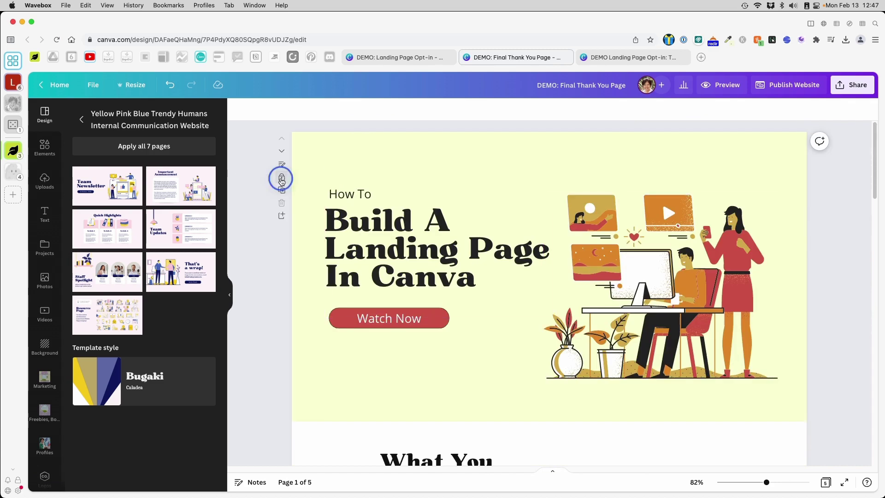
{"action": "left_click", "coordinate": [756, 260]}
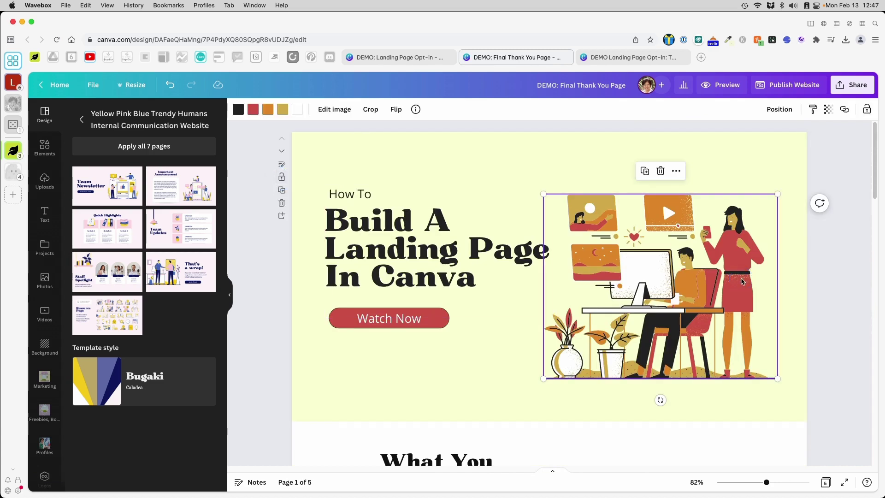
- Search Elements for 'thank you' and browse all the graphics results
{"action": "left_click", "coordinate": [45, 148]}
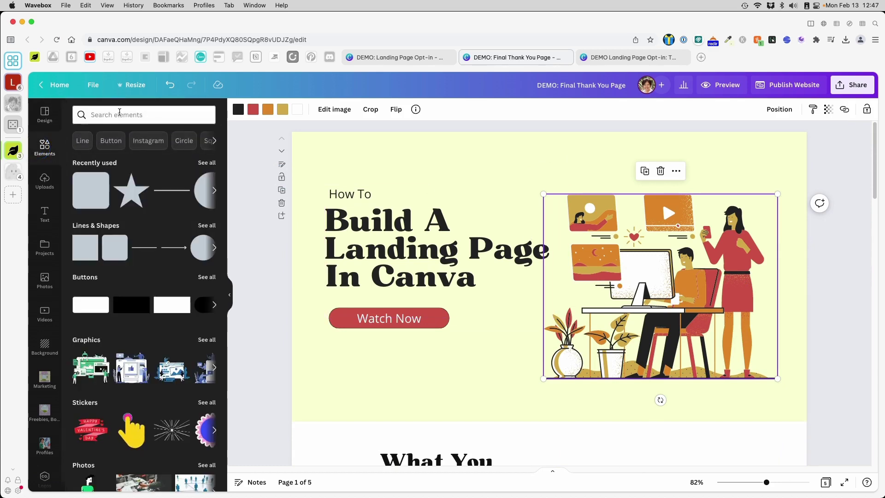
{"action": "left_click", "coordinate": [120, 114]}
{"action": "type", "text": "thank"}
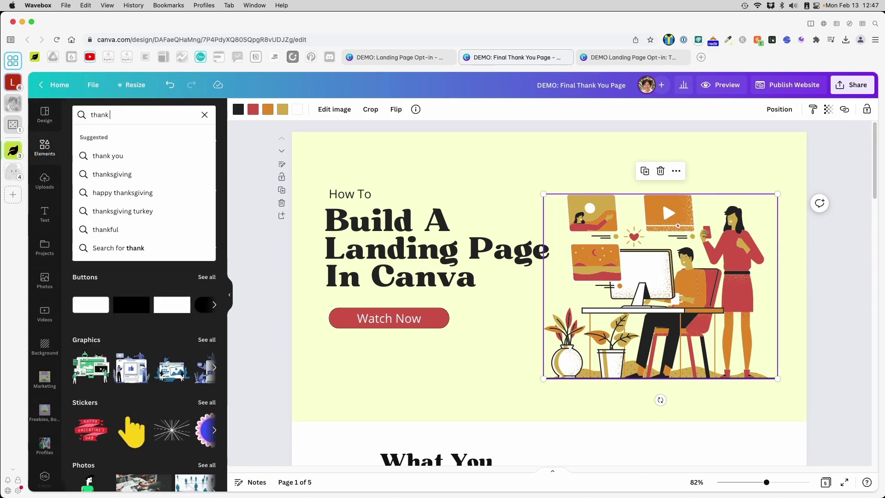
{"action": "type", "text": " you"}
{"action": "key", "text": "Return"}
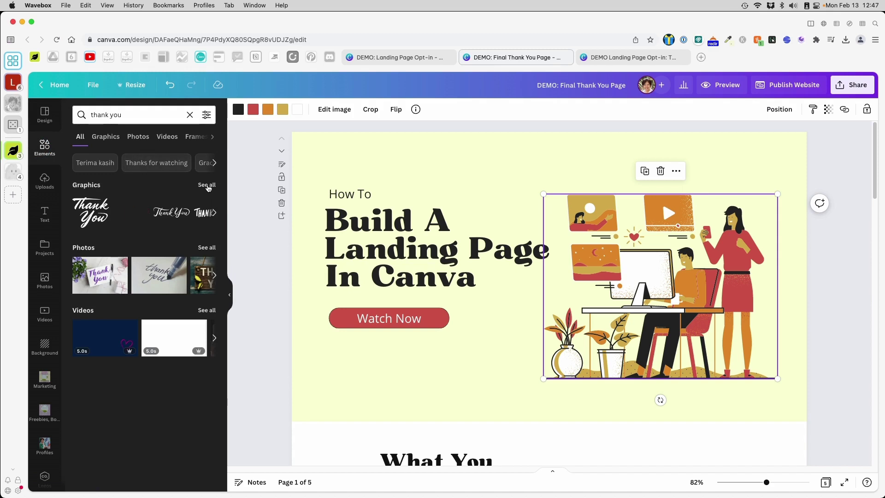
{"action": "left_click", "coordinate": [207, 185]}
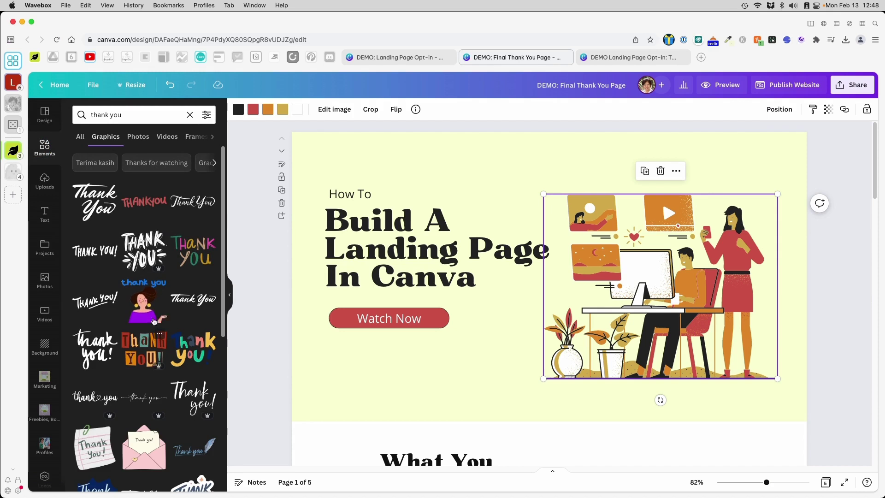
{"action": "scroll", "coordinate": [146, 339], "scroll_direction": "down", "scroll_amount": 5}
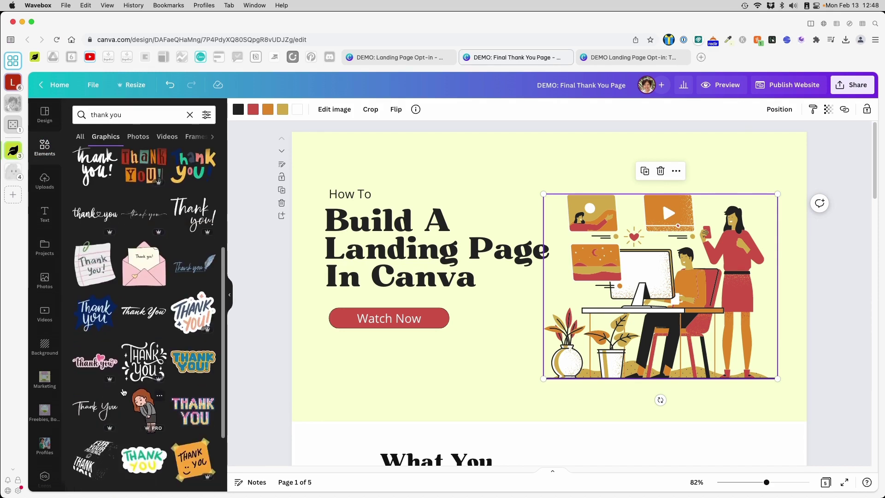
{"action": "scroll", "coordinate": [122, 397], "scroll_direction": "down", "scroll_amount": 4}
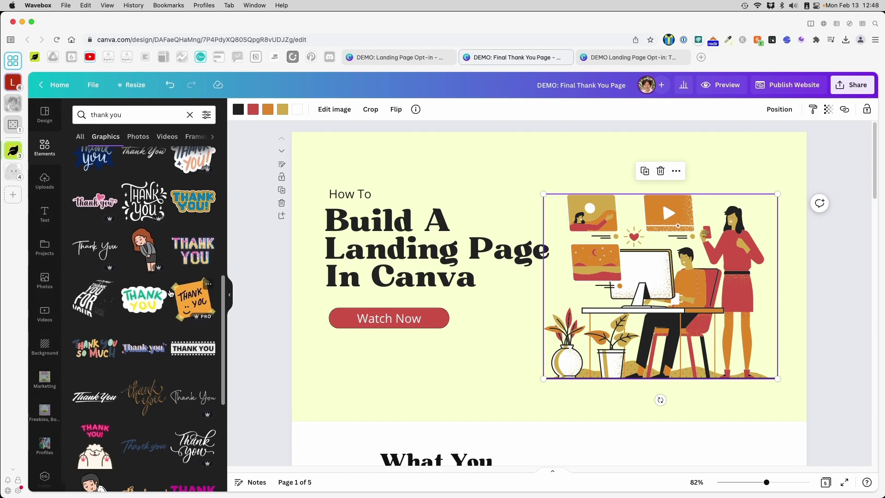
{"action": "scroll", "coordinate": [171, 293], "scroll_direction": "down", "scroll_amount": 3}
{"action": "scroll", "coordinate": [150, 345], "scroll_direction": "down", "scroll_amount": 1}
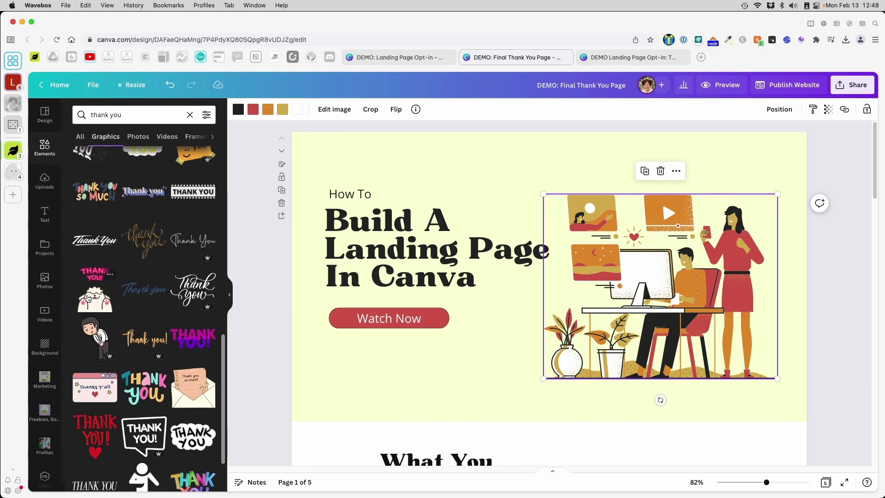
{"action": "scroll", "coordinate": [199, 264], "scroll_direction": "up", "scroll_amount": 3}
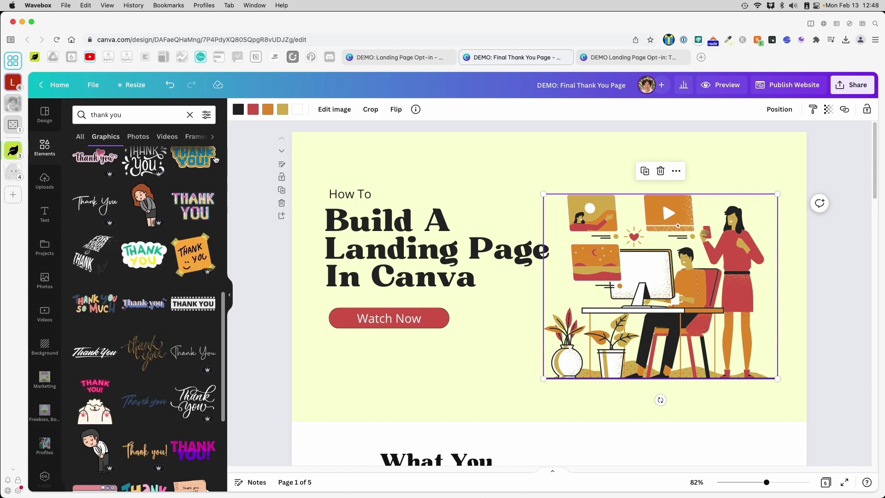
- Filter the graphics to Free and add the navy 'Thank you' starburst to the page
{"action": "left_click", "coordinate": [207, 115]}
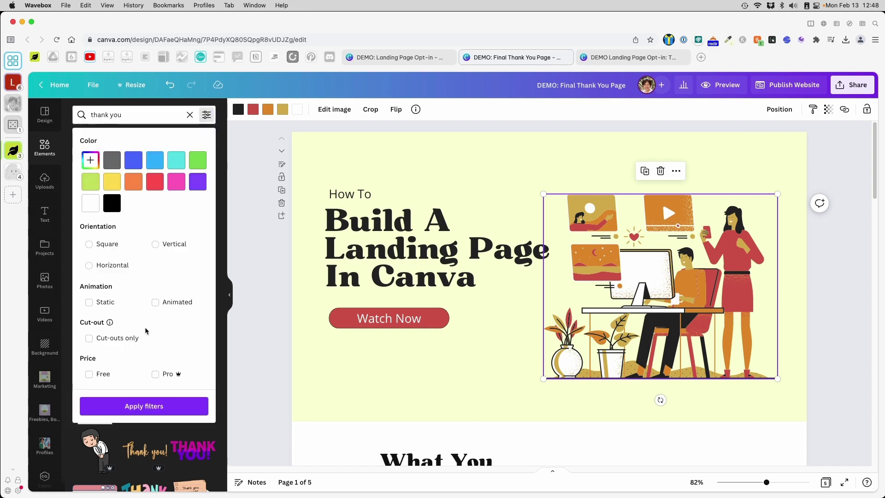
{"action": "left_click", "coordinate": [90, 374]}
{"action": "left_click", "coordinate": [133, 407]}
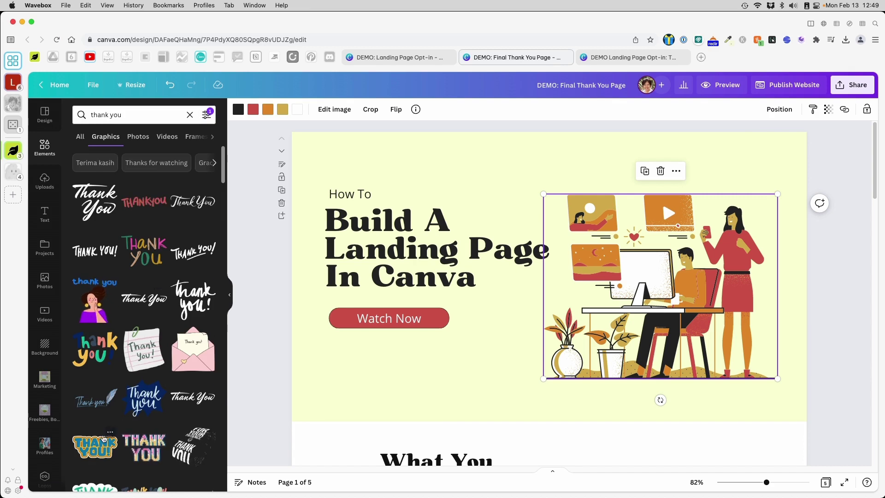
{"action": "left_click", "coordinate": [138, 407]}
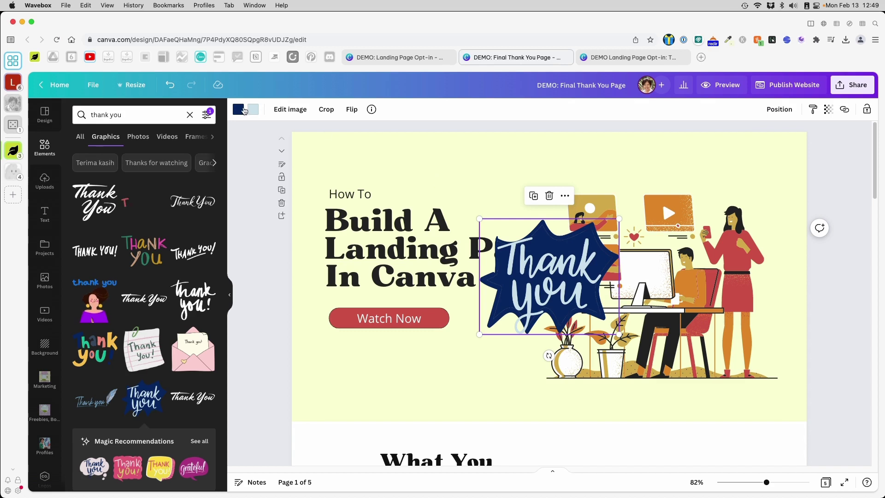
- Enlarge the Thank you graphic, move it right, and delete the people-at-computer illustration
{"action": "left_click_drag", "start_coordinate": [619, 219], "coordinate": [650, 201]}
{"action": "left_click_drag", "start_coordinate": [649, 334], "coordinate": [679, 359]}
{"action": "left_click_drag", "start_coordinate": [603, 285], "coordinate": [684, 291]}
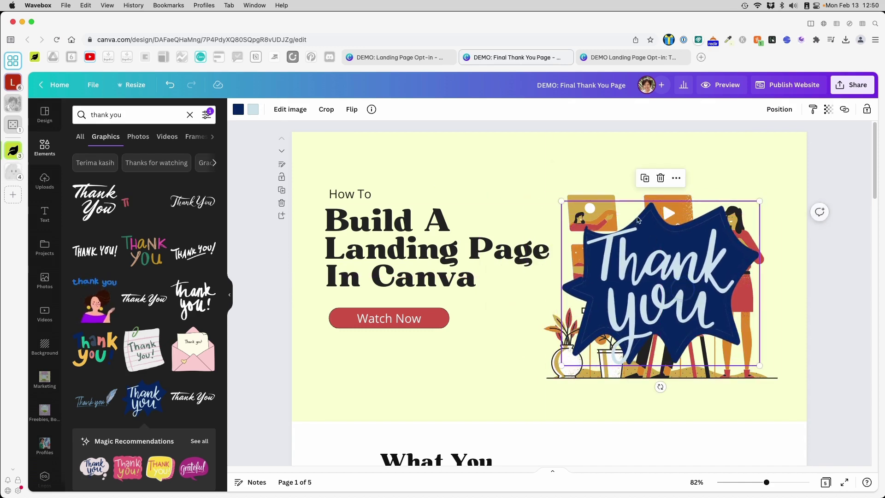
{"action": "left_click", "coordinate": [600, 195]}
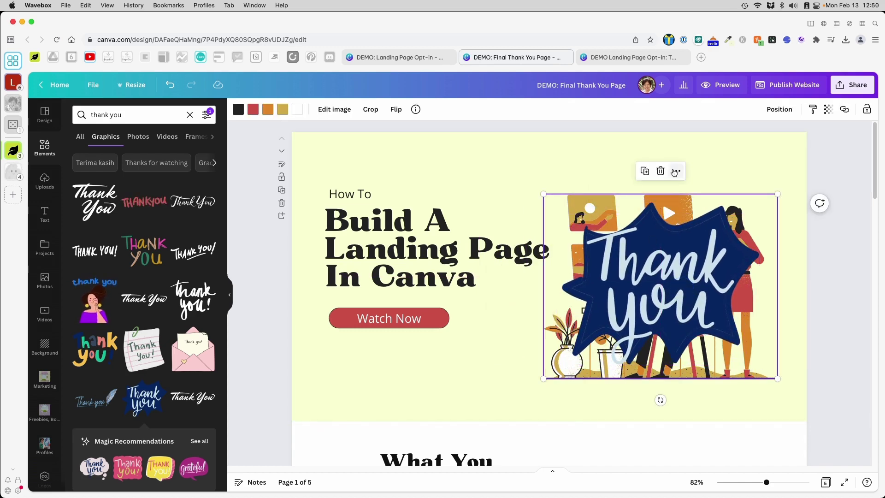
{"action": "left_click", "coordinate": [660, 171]}
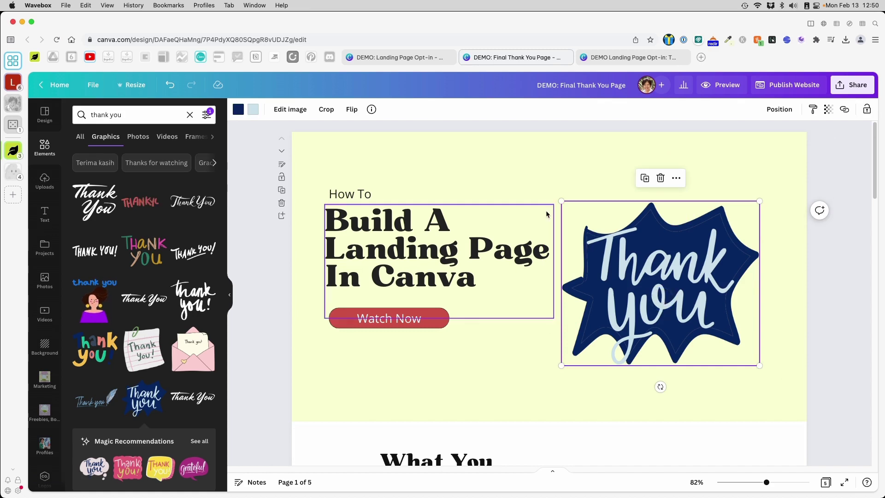
- Recolour the Thank you graphic's background yellow and its lettering green
{"action": "left_click", "coordinate": [237, 111]}
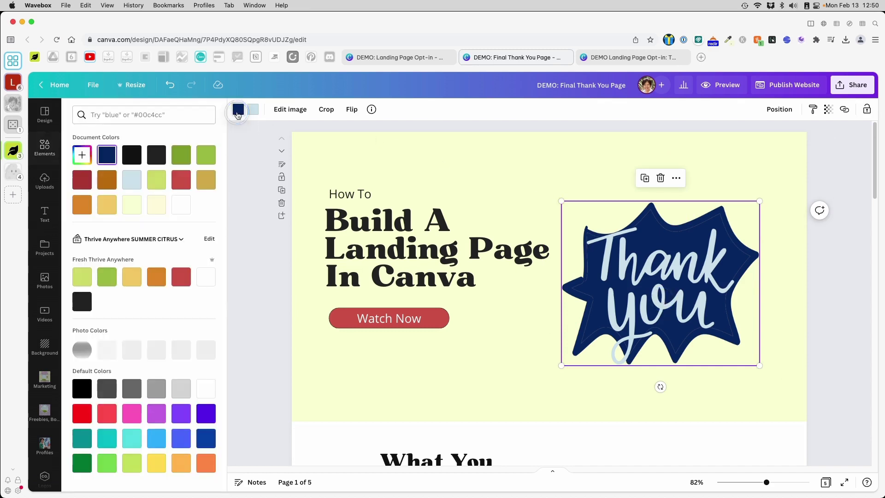
{"action": "left_click", "coordinate": [129, 282]}
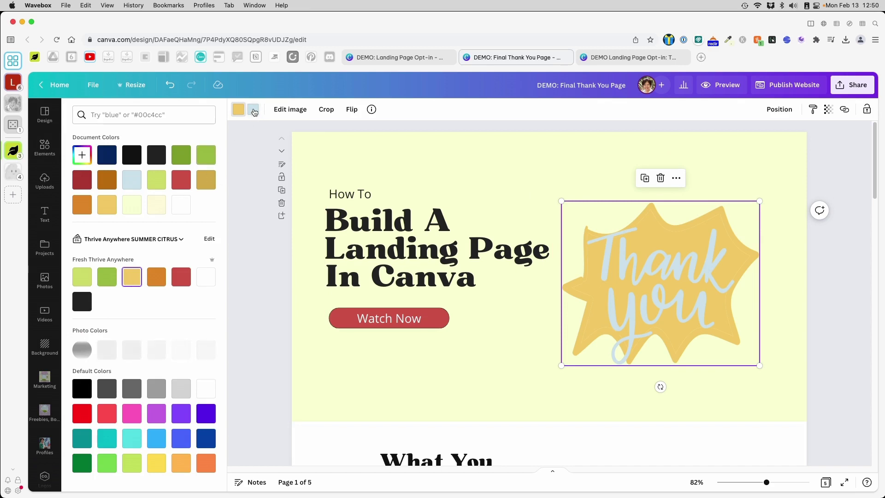
{"action": "left_click", "coordinate": [112, 275]}
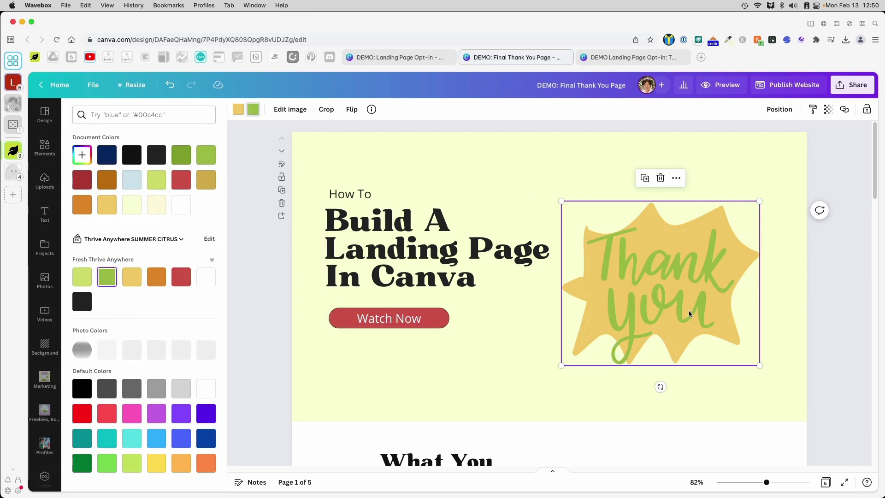
- Add the purple blob sticker, recolour it light green, and centre it behind the Thank you graphic
{"action": "left_click", "coordinate": [51, 153]}
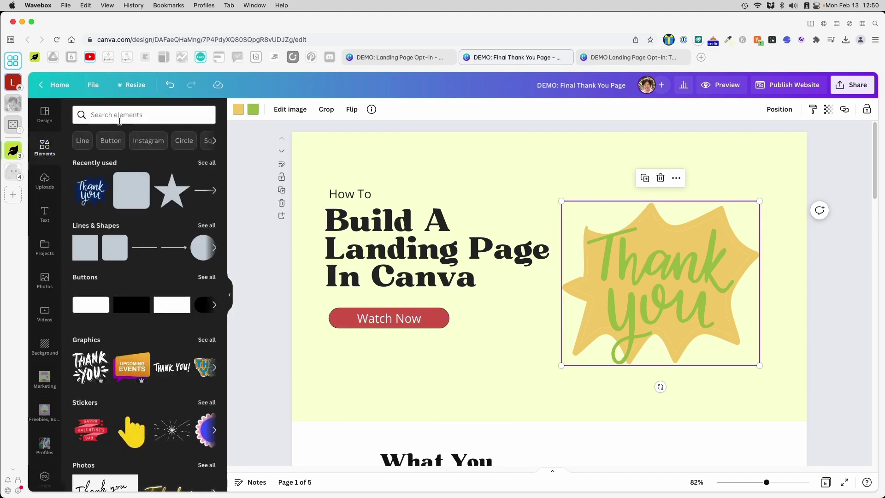
{"action": "left_click", "coordinate": [111, 405]}
{"action": "left_click", "coordinate": [172, 345]}
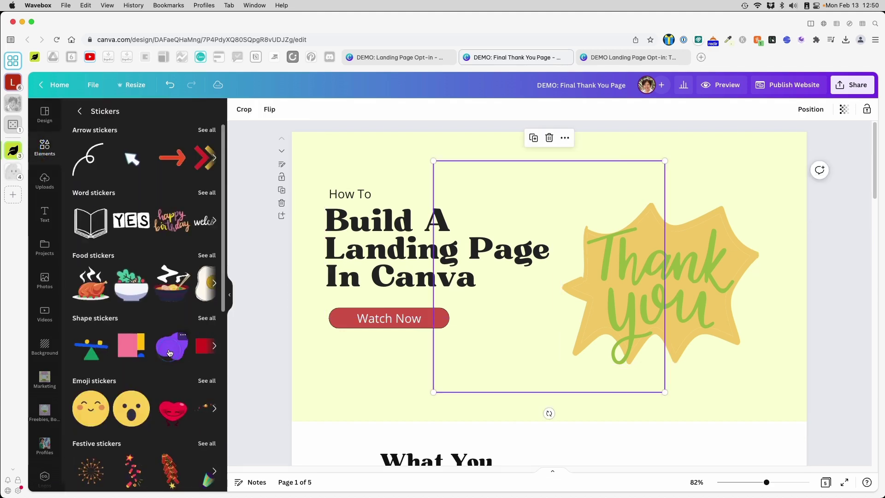
{"action": "left_click_drag", "start_coordinate": [619, 254], "coordinate": [703, 245]}
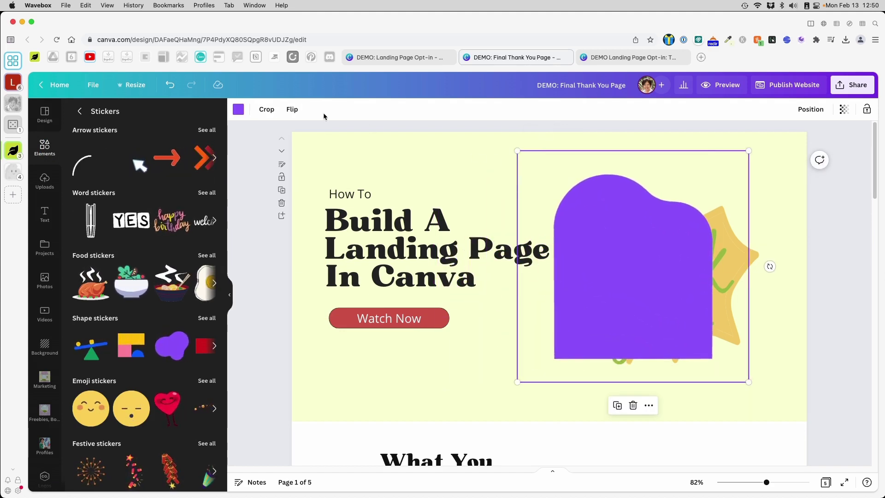
{"action": "left_click", "coordinate": [239, 110]}
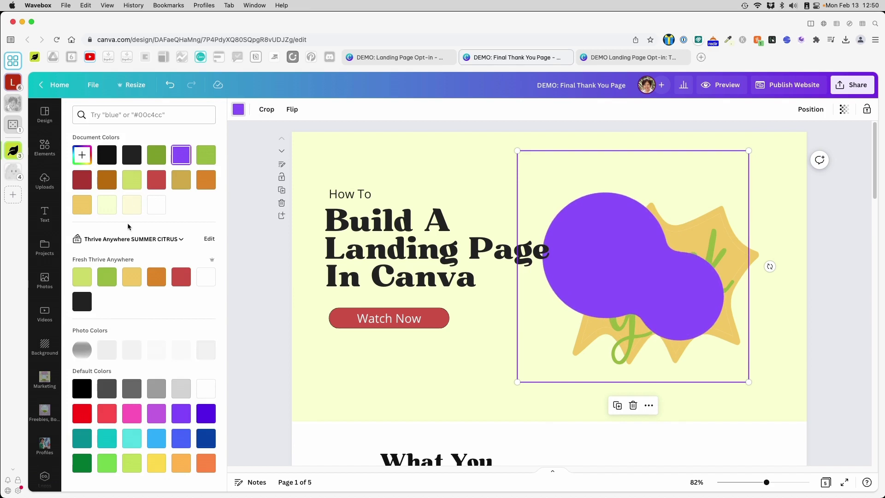
{"action": "left_click", "coordinate": [85, 280]}
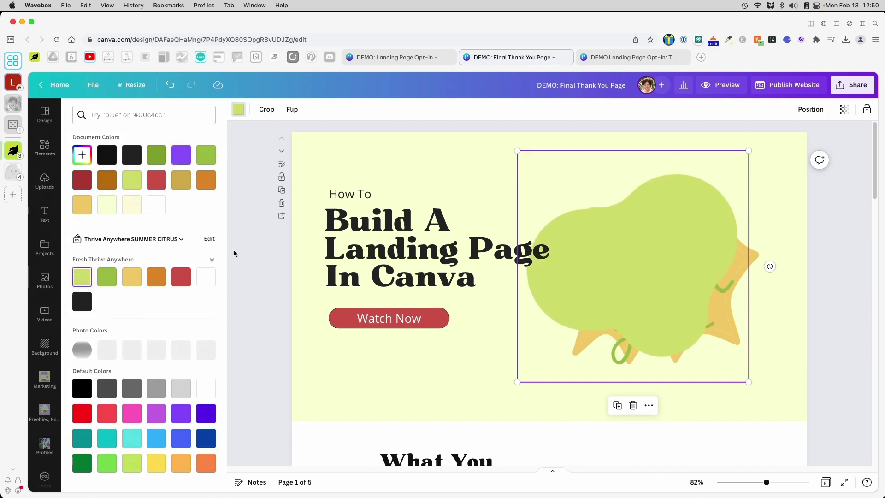
{"action": "left_click_drag", "start_coordinate": [663, 286], "coordinate": [701, 289]}
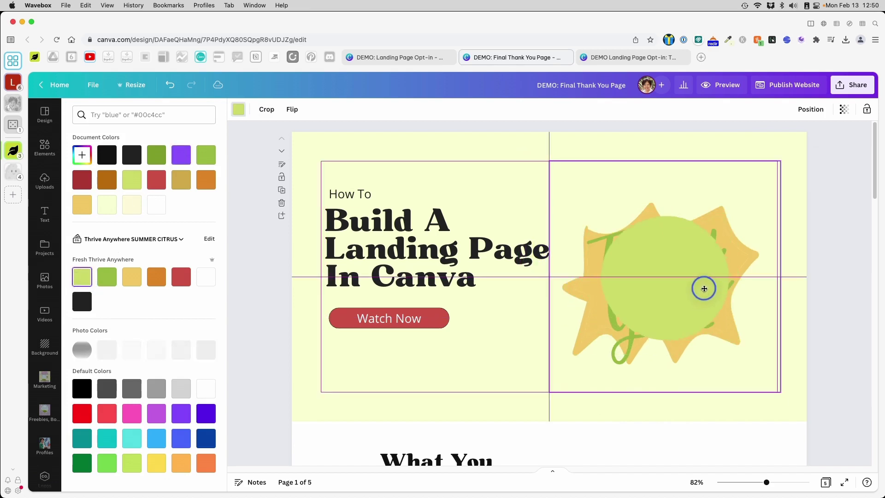
{"action": "left_click", "coordinate": [807, 111]}
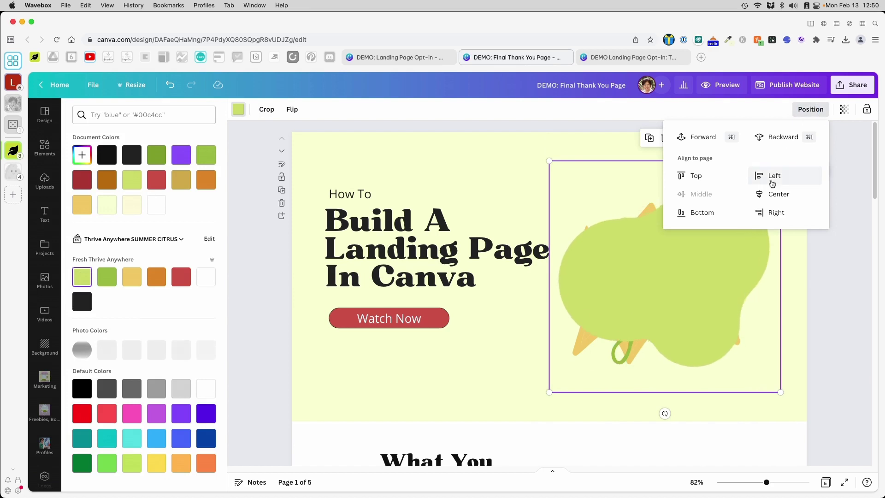
{"action": "left_click", "coordinate": [775, 140]}
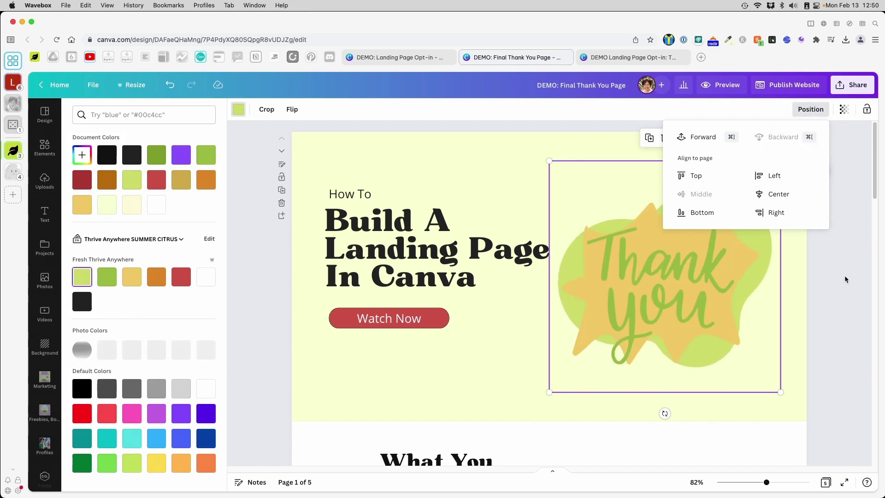
{"action": "left_click", "coordinate": [671, 292]}
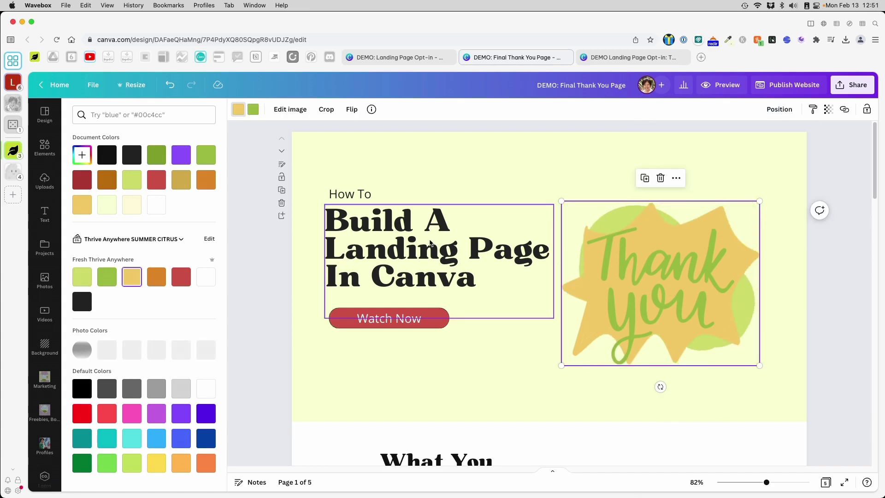
- Replace the 'How To' heading text with 'Here is what you ordered'
{"action": "left_click", "coordinate": [404, 198]}
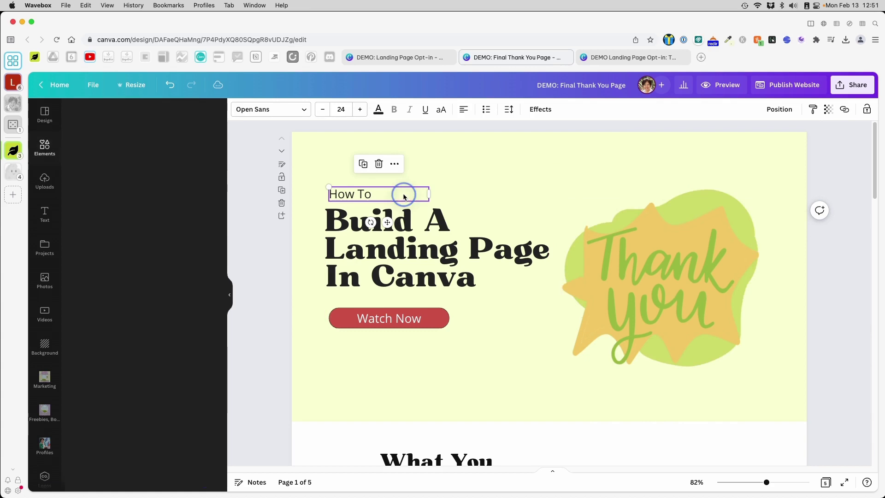
{"action": "left_click", "coordinate": [360, 194]}
{"action": "triple_click", "coordinate": [360, 194]}
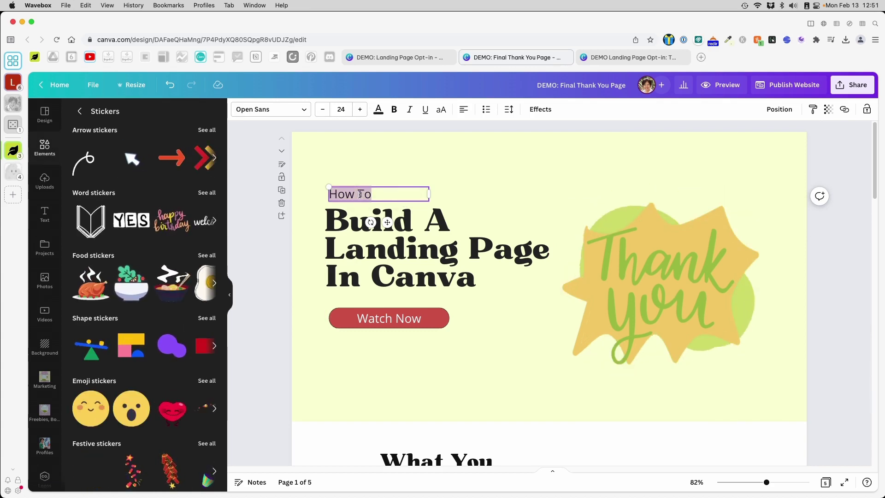
{"action": "type", "text": "Here a"}
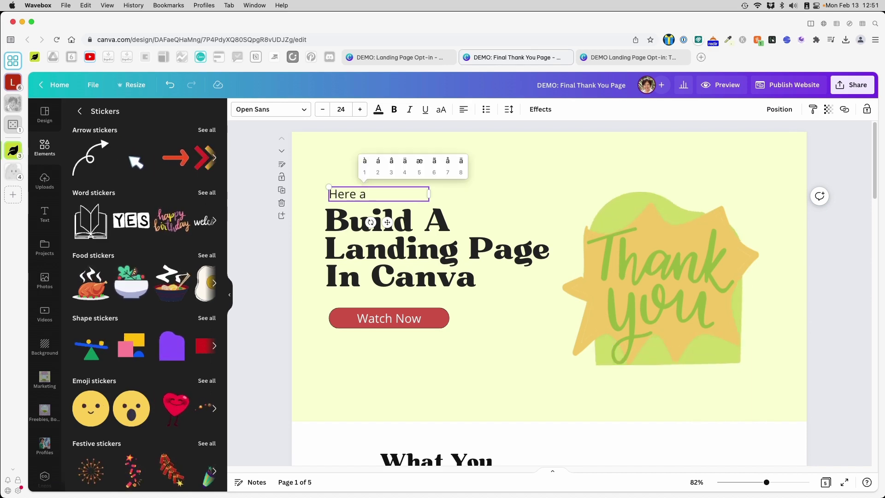
{"action": "key", "text": "BackSpace"}
{"action": "key", "text": "BackSpace"}
{"action": "type", "text": "is "}
{"action": "type", "text": "h"}
{"action": "key", "text": "BackSpace"}
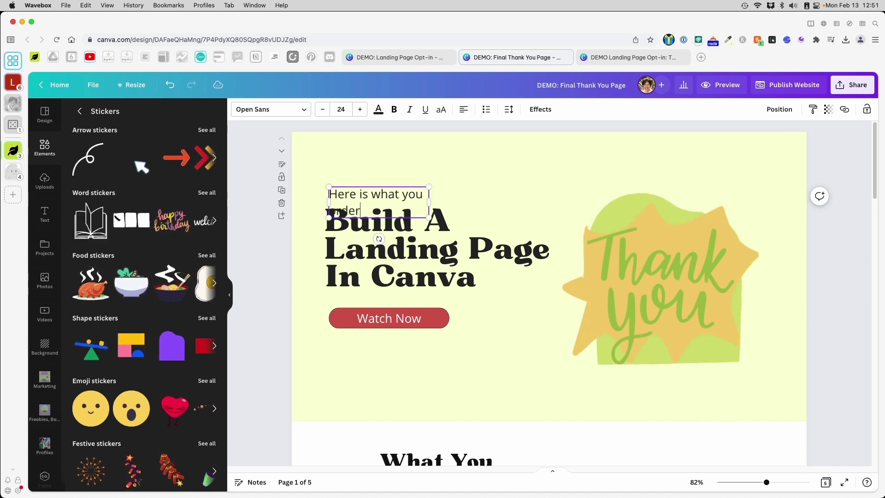
{"action": "left_click", "coordinate": [445, 292]}
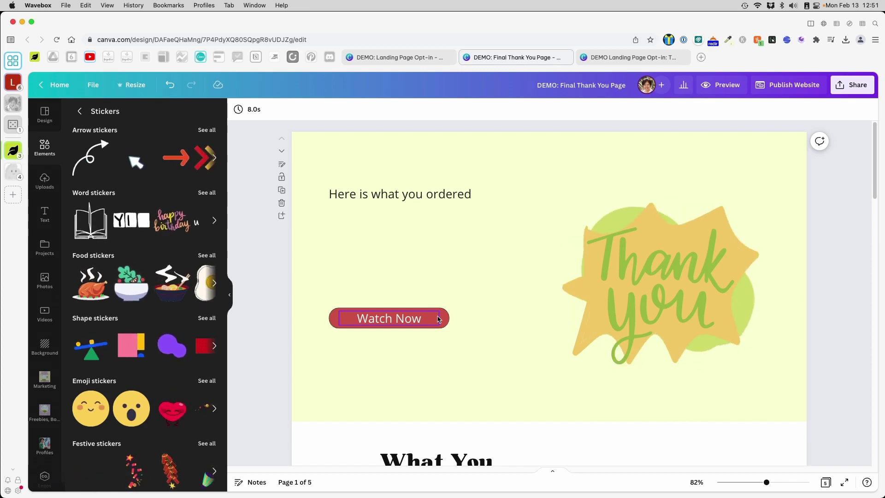
- Move the Watch Now button under the heading and relabel it 'Template #1'
{"action": "left_click_drag", "start_coordinate": [412, 320], "coordinate": [411, 226]}
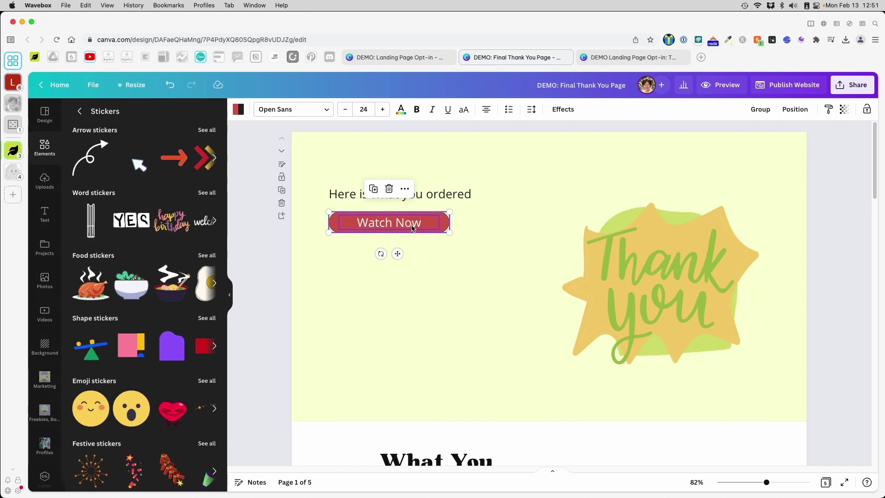
{"action": "left_click", "coordinate": [379, 223]}
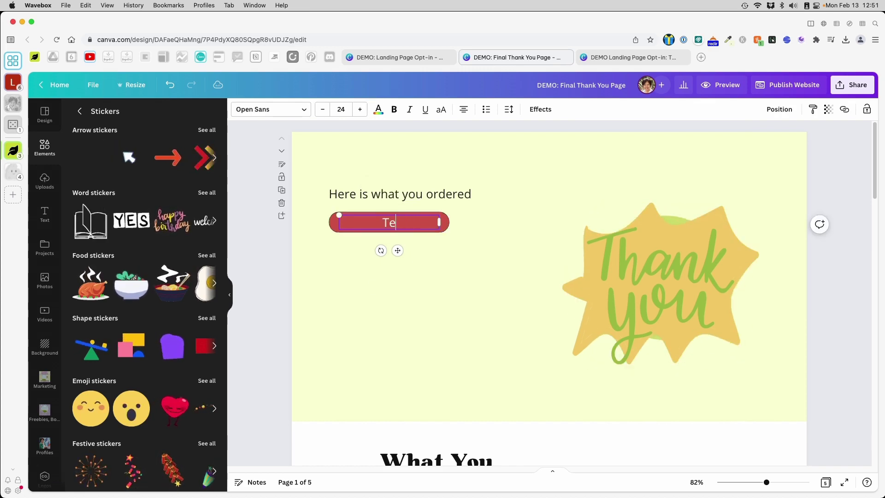
{"action": "type", "text": "Template #1"}
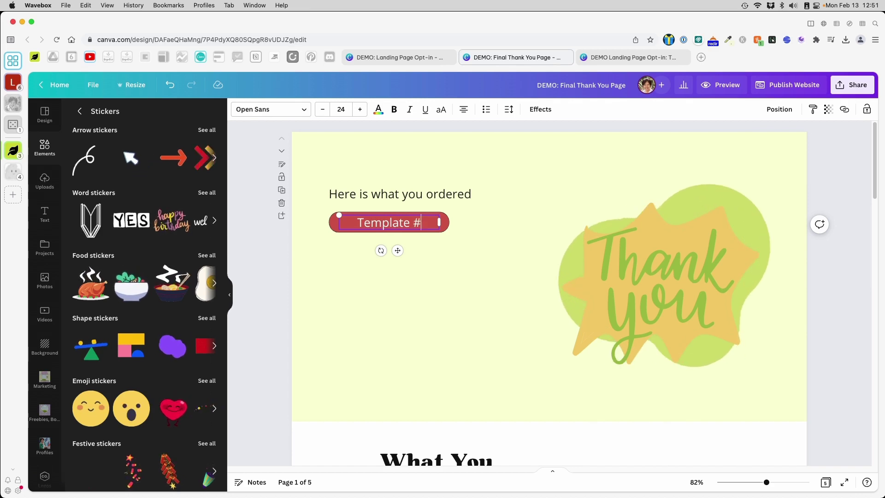
{"action": "left_click", "coordinate": [474, 219]}
{"action": "left_click", "coordinate": [432, 225]}
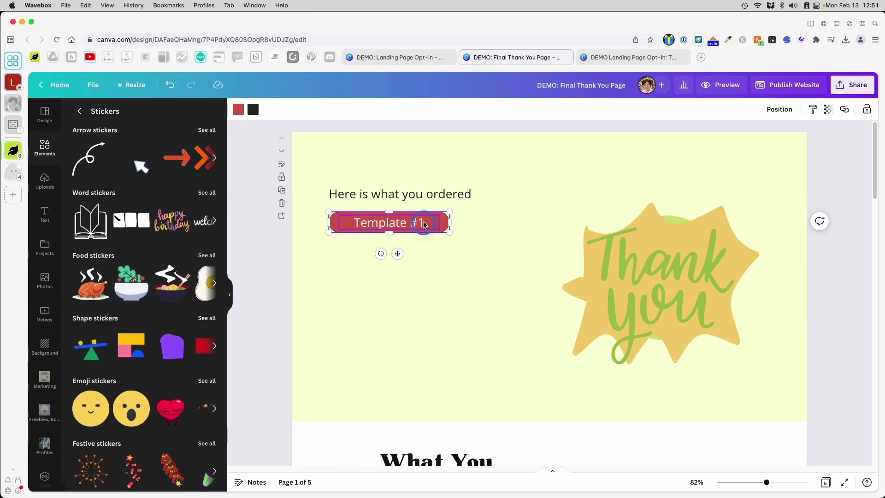
{"action": "left_click", "coordinate": [424, 224]}
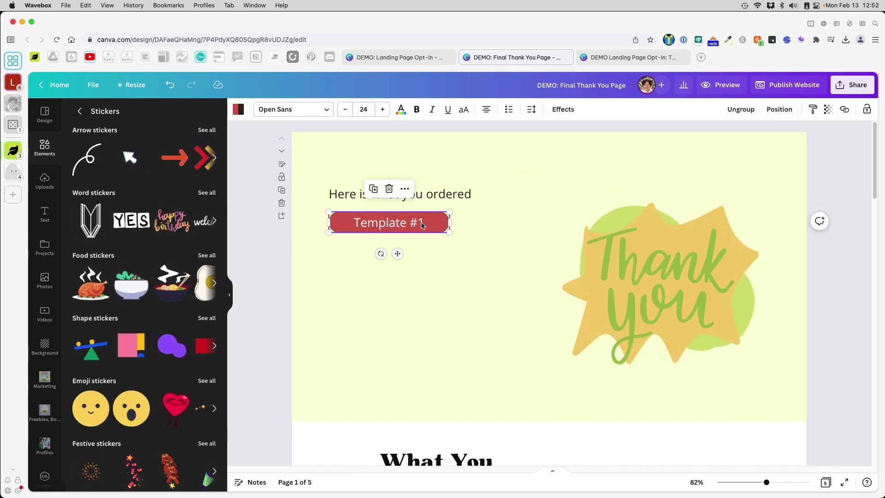
{"action": "left_click_drag", "start_coordinate": [422, 224], "coordinate": [422, 220]}
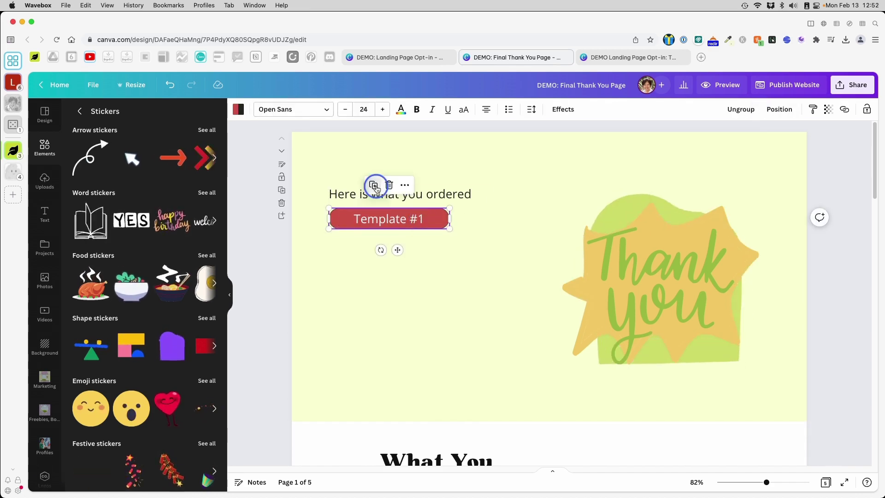
- Duplicate the Template #1 button nine times and drag the newest copy near the bottom
{"action": "left_click", "coordinate": [380, 190]}
{"action": "left_click", "coordinate": [380, 192]}
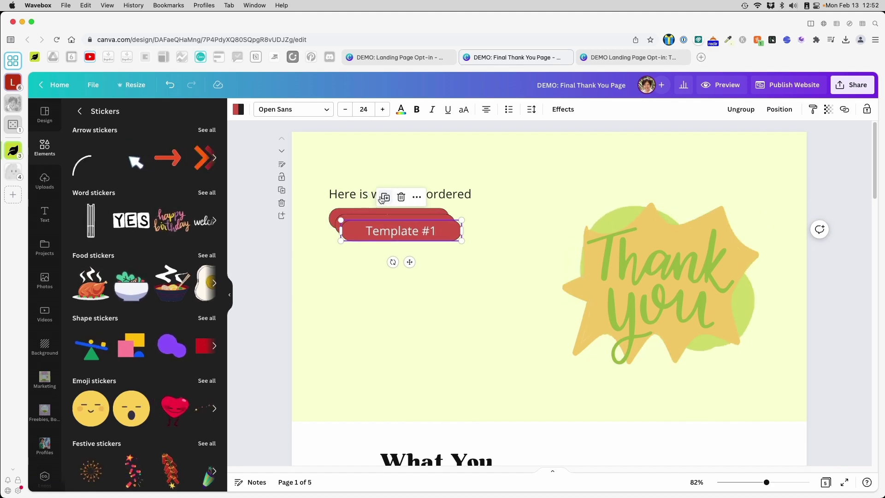
{"action": "left_click", "coordinate": [384, 197]}
{"action": "left_click", "coordinate": [391, 204]}
{"action": "left_click", "coordinate": [393, 212]}
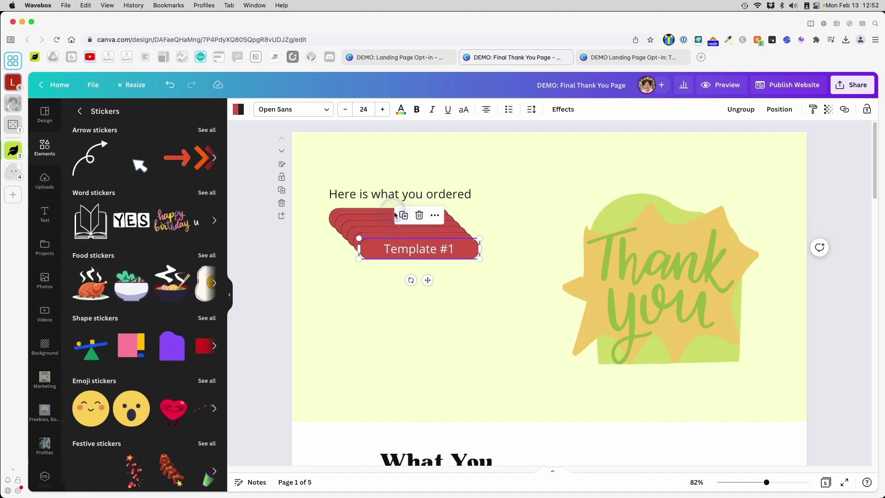
{"action": "left_click", "coordinate": [399, 218]}
{"action": "left_click", "coordinate": [405, 224]}
{"action": "left_click", "coordinate": [412, 230]}
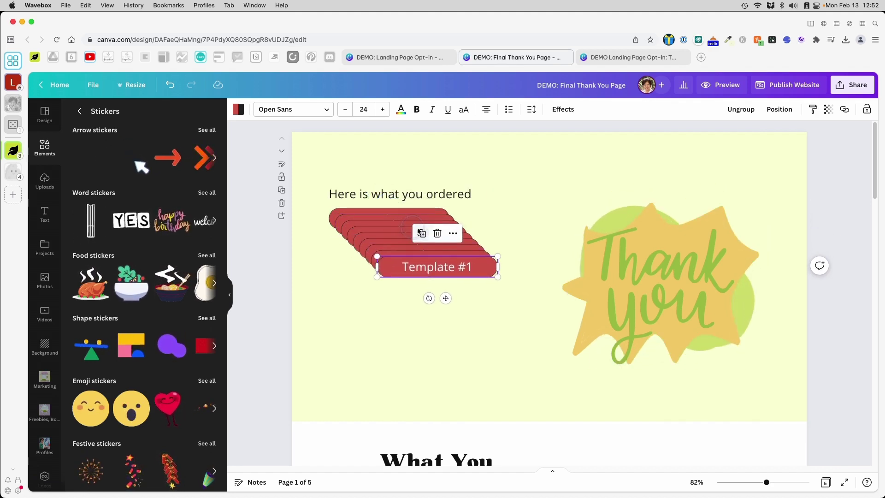
{"action": "left_click", "coordinate": [421, 234]}
{"action": "left_click_drag", "start_coordinate": [478, 281], "coordinate": [424, 388]}
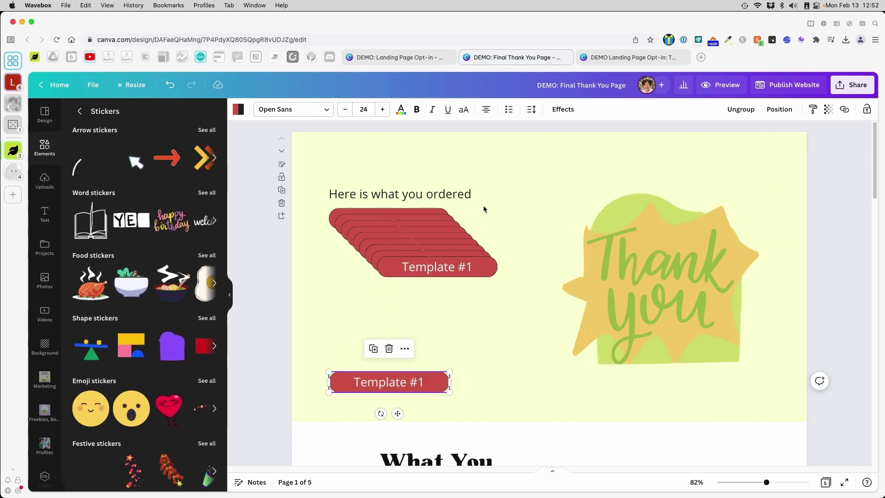
- Select the ten Template #1 buttons, excluding the heading, and Tidy up them into an even column
{"action": "left_click", "coordinate": [435, 266], "text": "shift"}
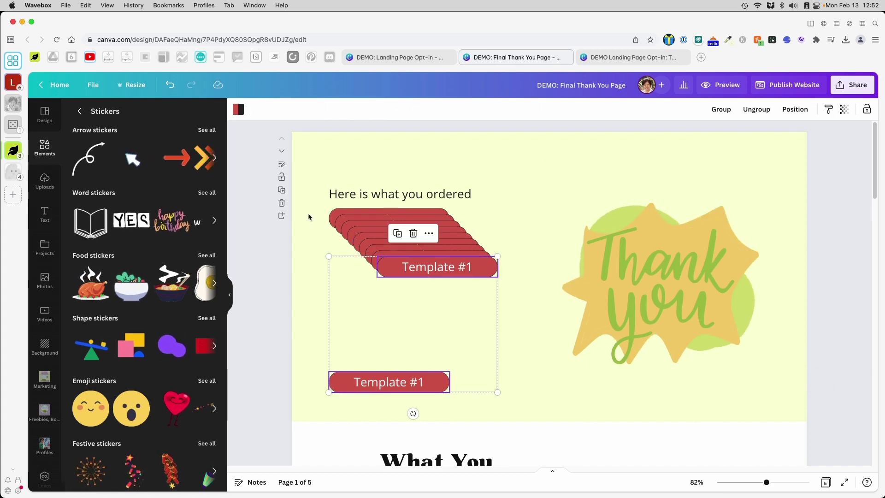
{"action": "left_click_drag", "start_coordinate": [248, 198], "coordinate": [528, 423]}
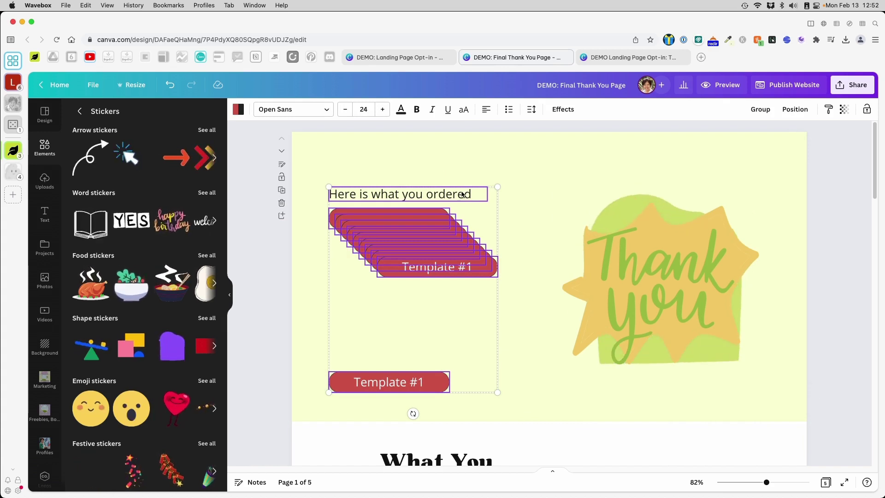
{"action": "left_click", "coordinate": [462, 194], "text": "shift"}
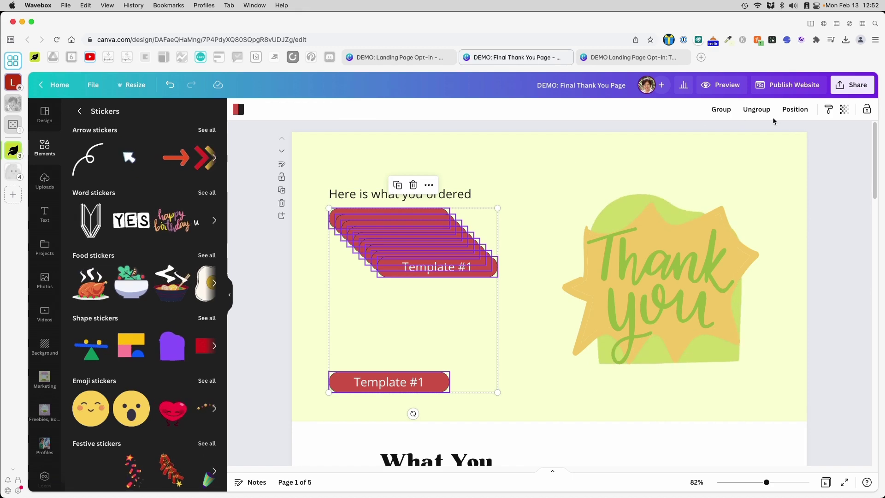
{"action": "left_click", "coordinate": [802, 112]}
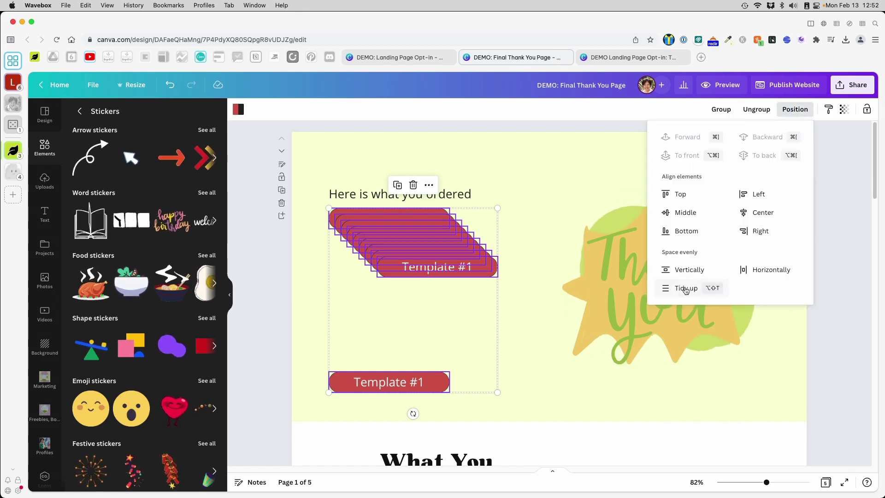
{"action": "left_click", "coordinate": [684, 288]}
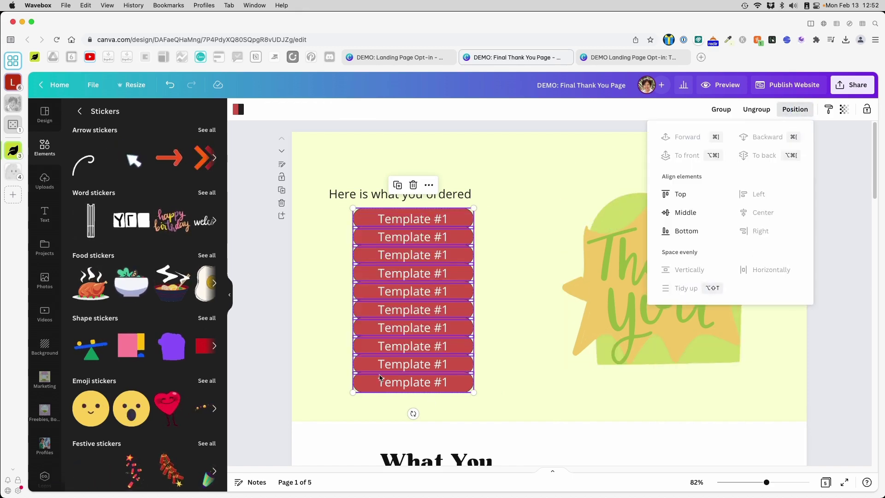
{"action": "key", "text": "Escape"}
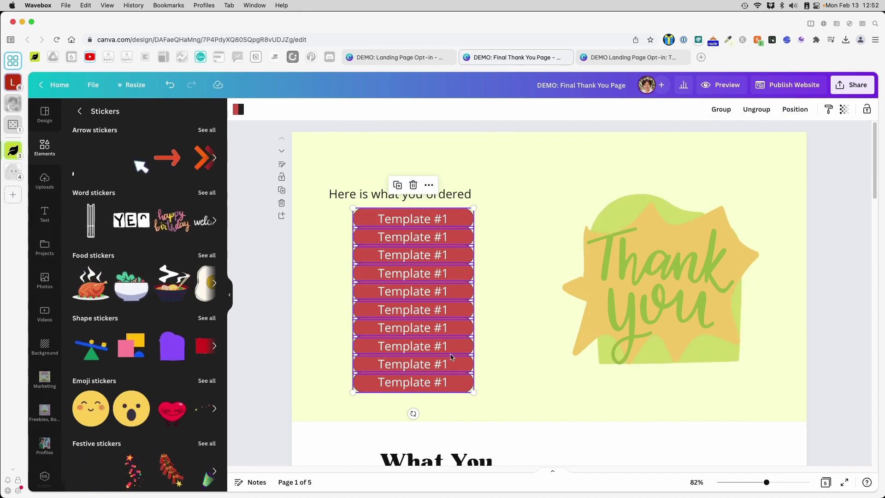
{"action": "left_click", "coordinate": [339, 234]}
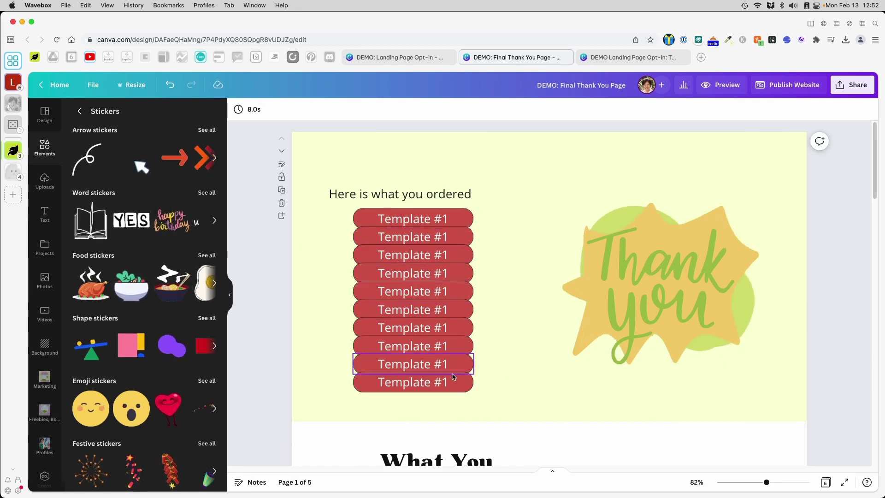
- Move the heading up above the buttons and centre-align its text
{"action": "left_click", "coordinate": [456, 192]}
{"action": "left_click_drag", "start_coordinate": [456, 192], "coordinate": [451, 169]}
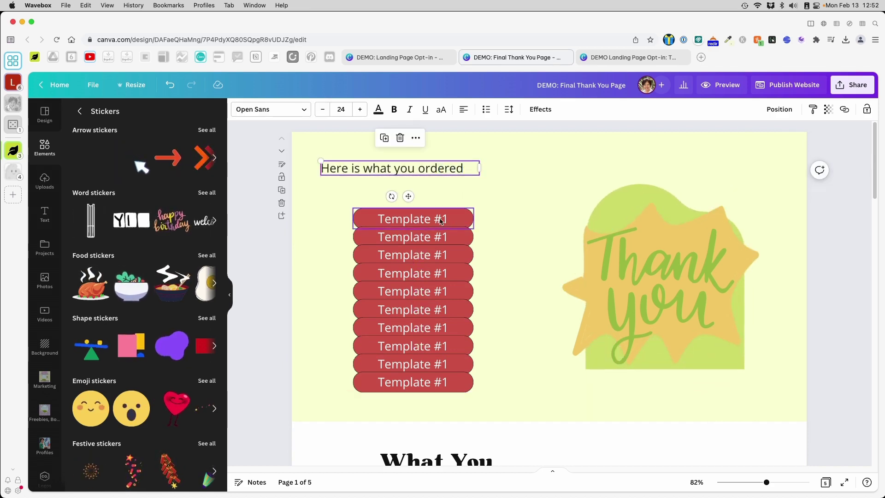
{"action": "left_click_drag", "start_coordinate": [440, 221], "coordinate": [466, 174]}
{"action": "left_click", "coordinate": [445, 168]}
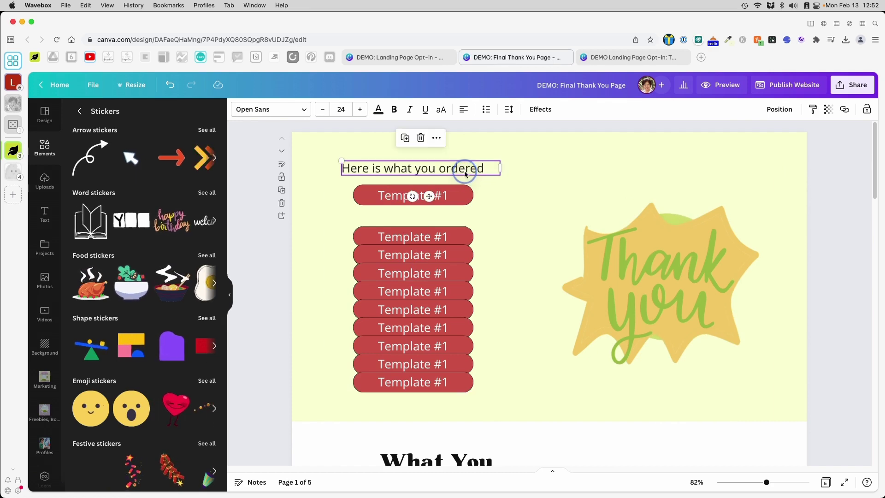
{"action": "left_click", "coordinate": [462, 110]}
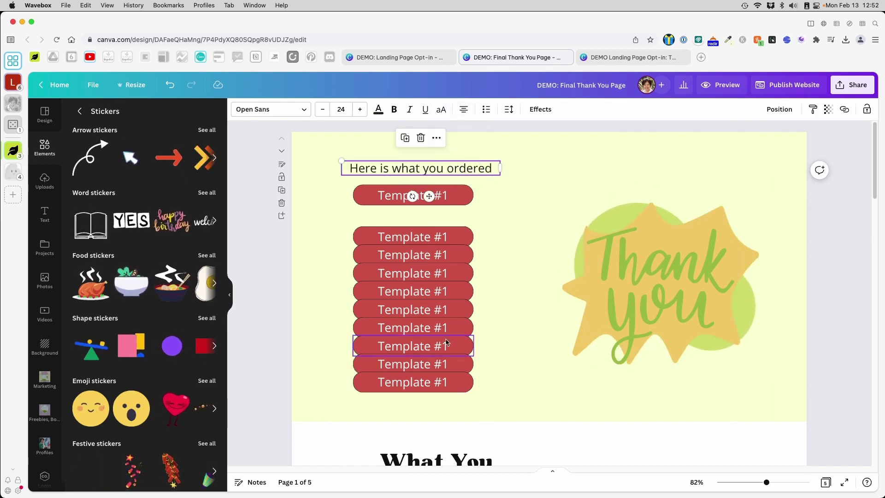
{"action": "left_click", "coordinate": [244, 187]}
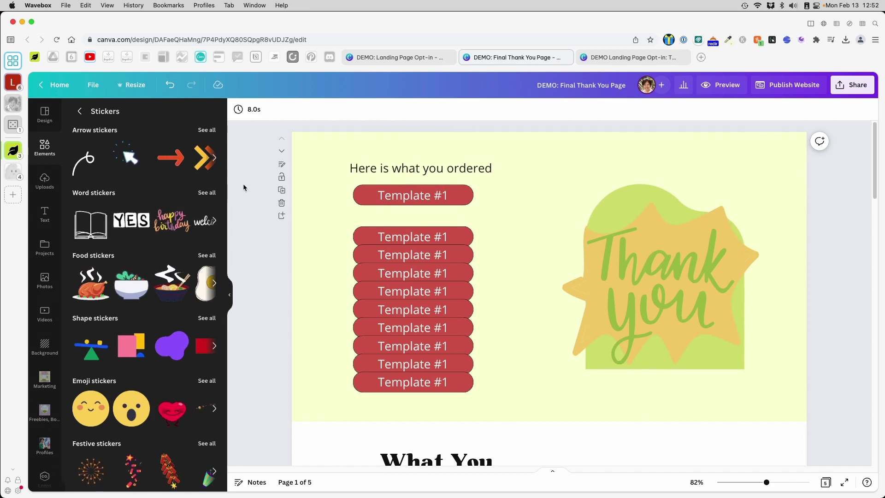
- Re-tidy all ten Template buttons into an evenly spaced column
{"action": "left_click_drag", "start_coordinate": [243, 187], "coordinate": [512, 390]}
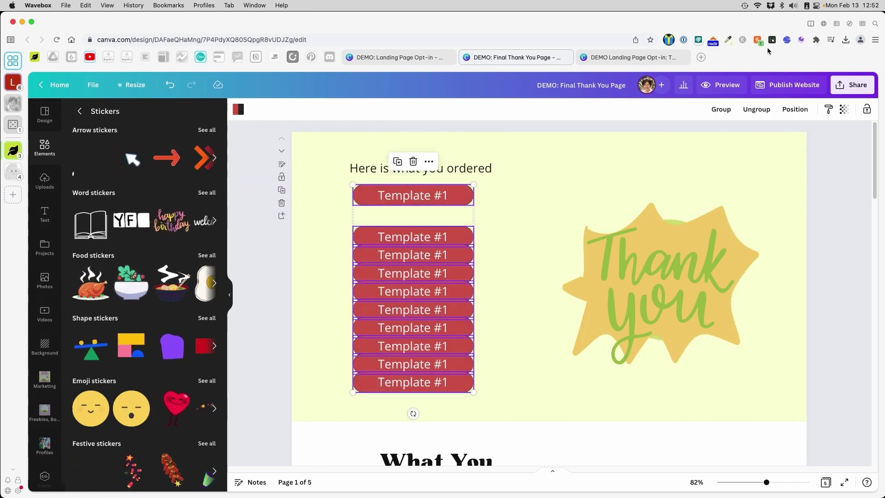
{"action": "left_click", "coordinate": [794, 109]}
{"action": "left_click", "coordinate": [668, 289]}
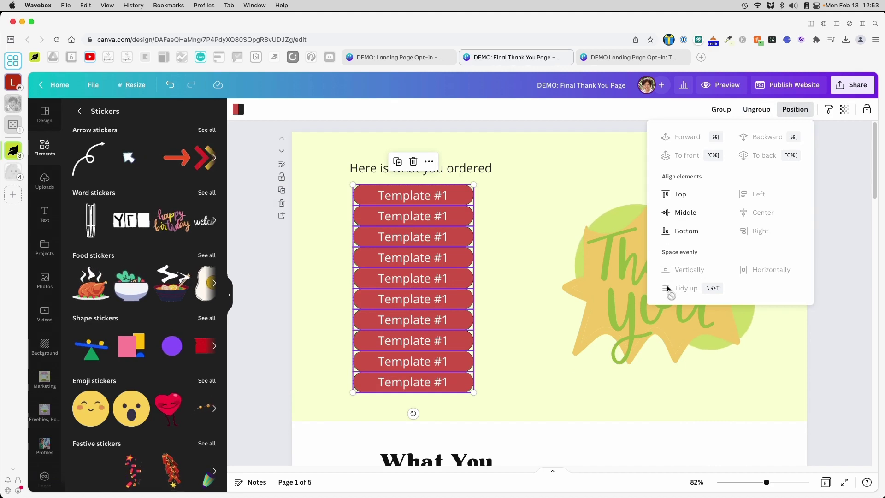
{"action": "left_click", "coordinate": [267, 269]}
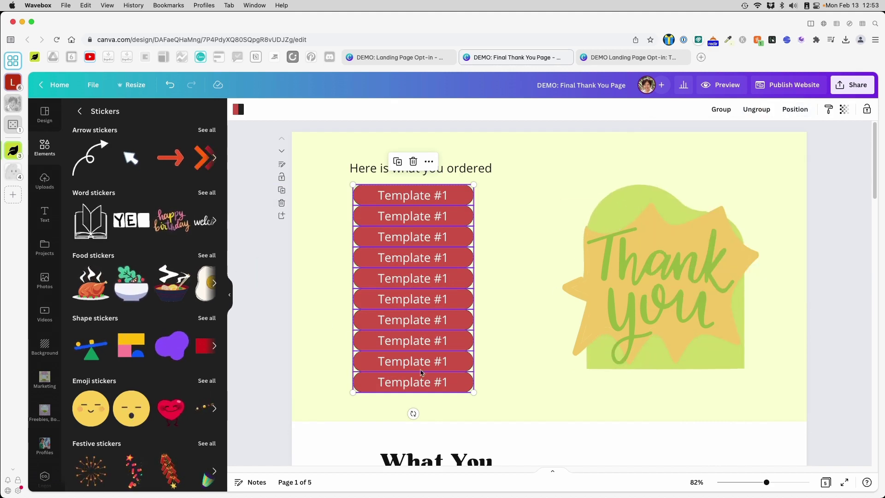
{"action": "left_click", "coordinate": [248, 389]}
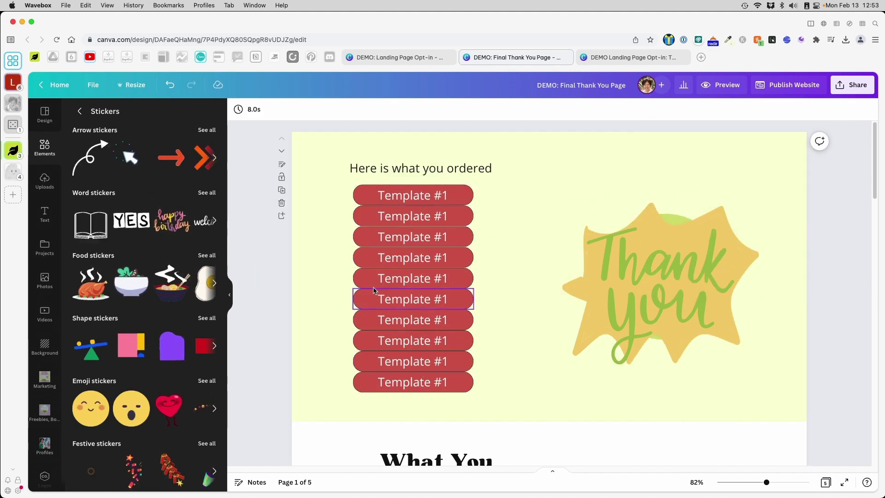
{"action": "left_click", "coordinate": [332, 298]}
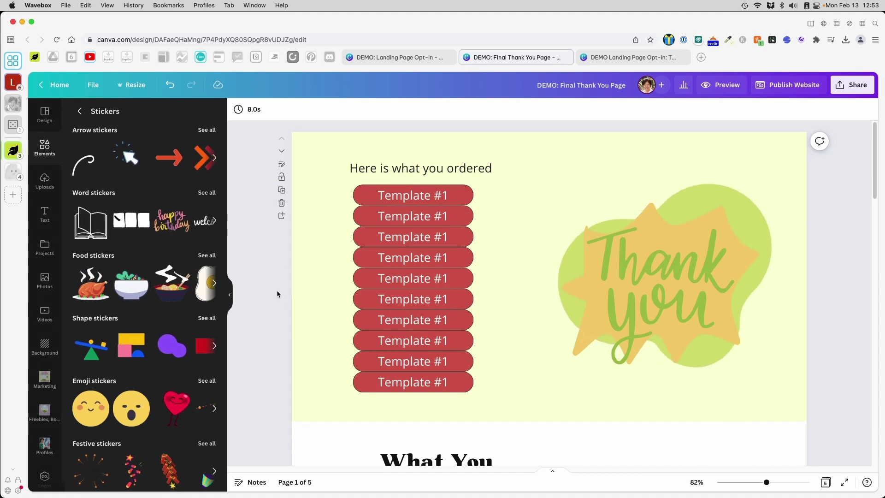
- Move the lower five buttons beside the top five to form two columns
{"action": "left_click_drag", "start_coordinate": [275, 290], "coordinate": [504, 394]}
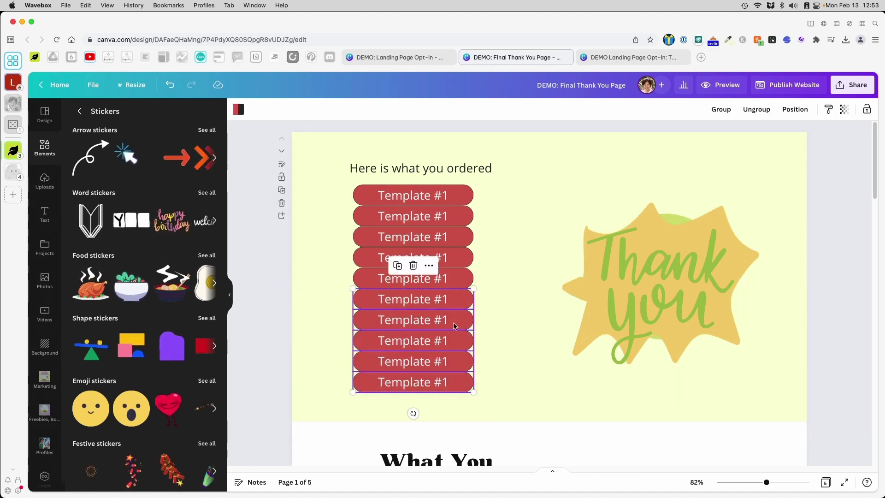
{"action": "left_click_drag", "start_coordinate": [454, 324], "coordinate": [590, 236]}
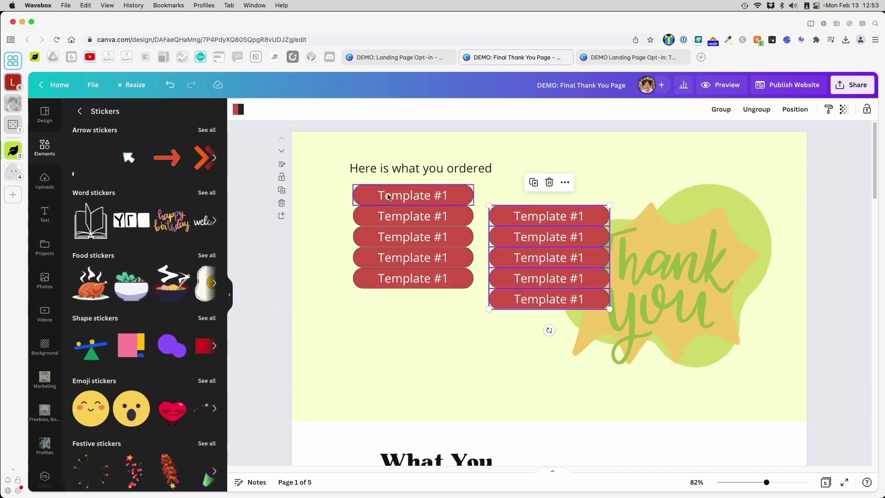
{"action": "left_click_drag", "start_coordinate": [251, 181], "coordinate": [495, 315]}
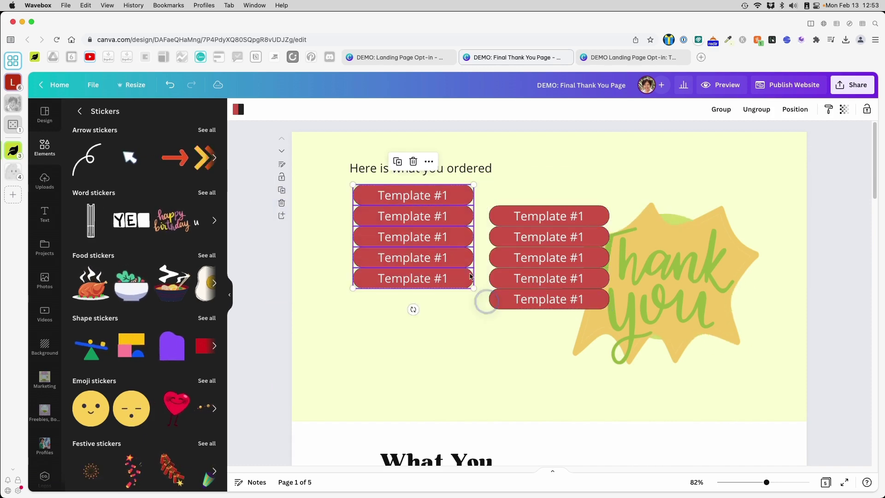
{"action": "left_click_drag", "start_coordinate": [442, 235], "coordinate": [435, 258]}
- Shrink the Thank You graphic and green blob and reposition them up and to the right
{"action": "left_click", "coordinate": [742, 296]}
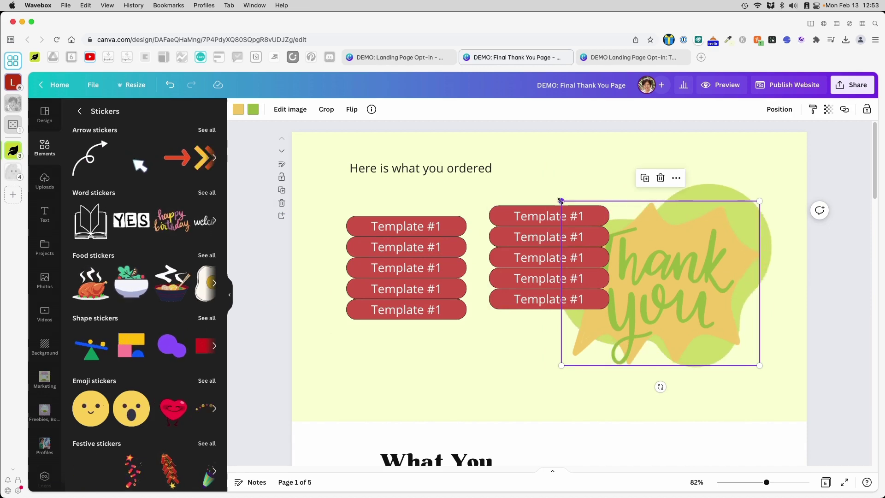
{"action": "left_click_drag", "start_coordinate": [562, 201], "coordinate": [593, 227]}
{"action": "left_click_drag", "start_coordinate": [666, 275], "coordinate": [707, 263]}
{"action": "left_click_drag", "start_coordinate": [632, 202], "coordinate": [677, 188]}
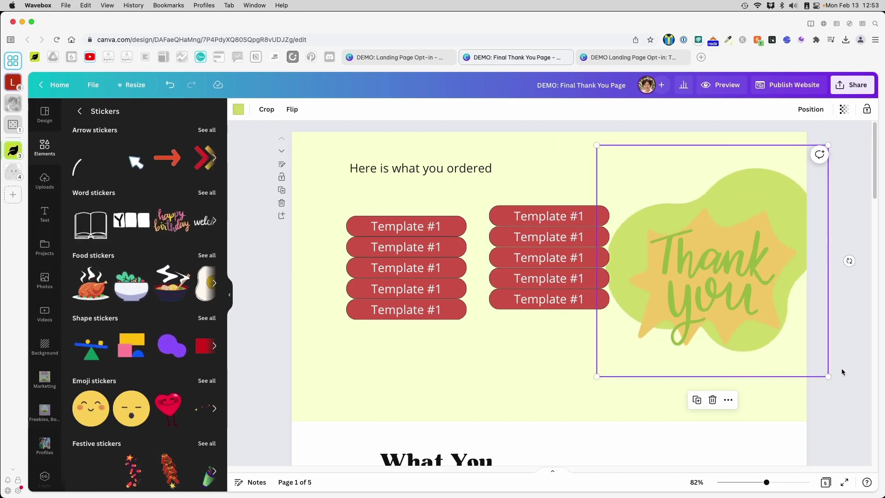
{"action": "left_click_drag", "start_coordinate": [827, 375], "coordinate": [797, 346]}
{"action": "left_click_drag", "start_coordinate": [655, 181], "coordinate": [671, 203]}
{"action": "left_click", "coordinate": [835, 185]}
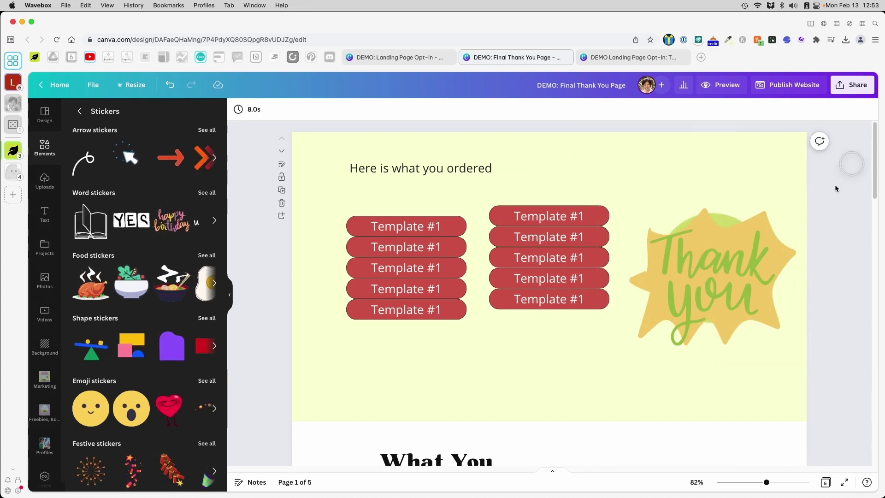
{"action": "mouse_move", "coordinate": [436, 225]}
{"action": "left_mouse_down"}
{"action": "mouse_move", "coordinate": [434, 206]}
{"action": "mouse_move", "coordinate": [431, 215]}
{"action": "left_mouse_up"}
- Space the five left buttons evenly and delete the old right column of buttons
{"action": "left_click_drag", "start_coordinate": [431, 312], "coordinate": [426, 367]}
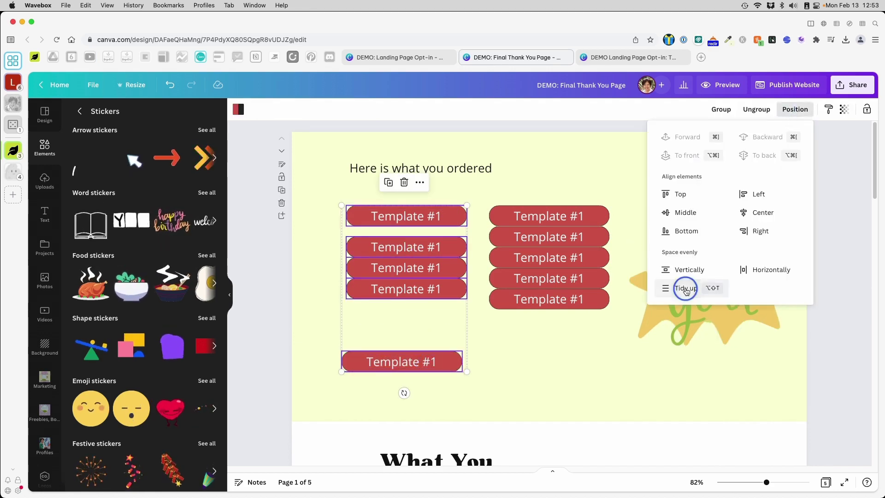
{"action": "left_click", "coordinate": [685, 288]}
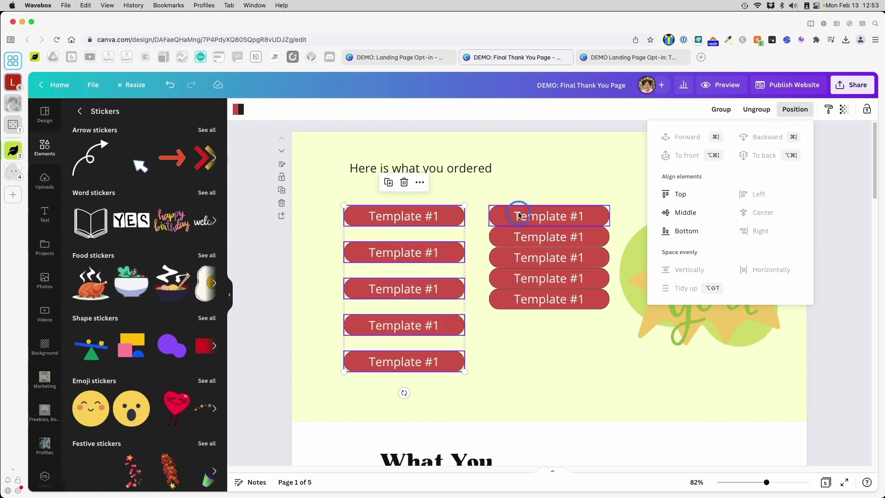
{"action": "left_click_drag", "start_coordinate": [519, 215], "coordinate": [529, 256]}
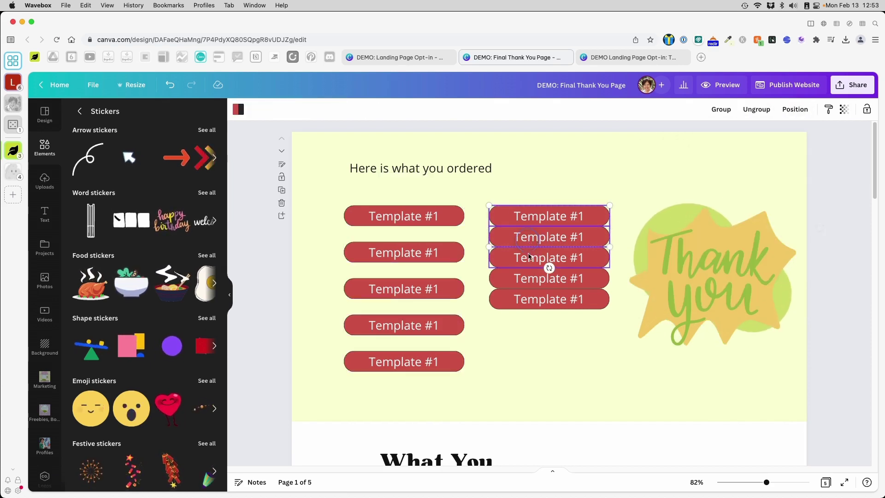
{"action": "left_click", "coordinate": [529, 285]}
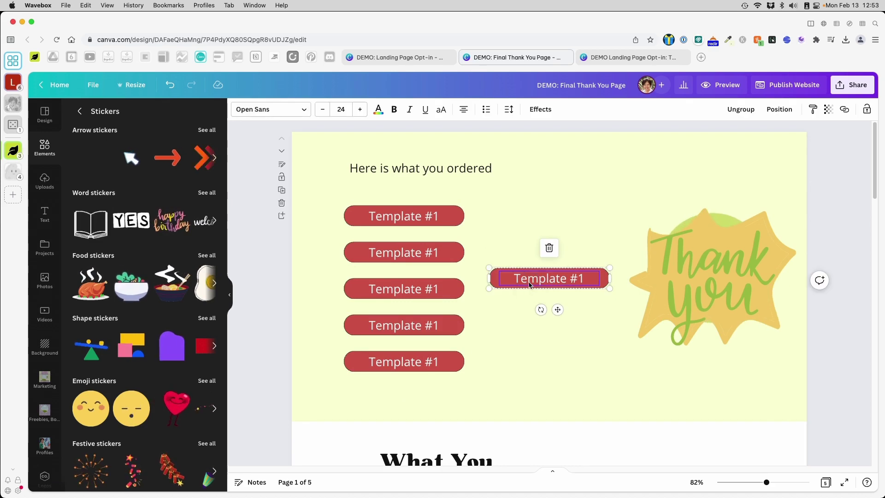
{"action": "key", "text": "Delete"}
{"action": "key", "text": "Delete"}
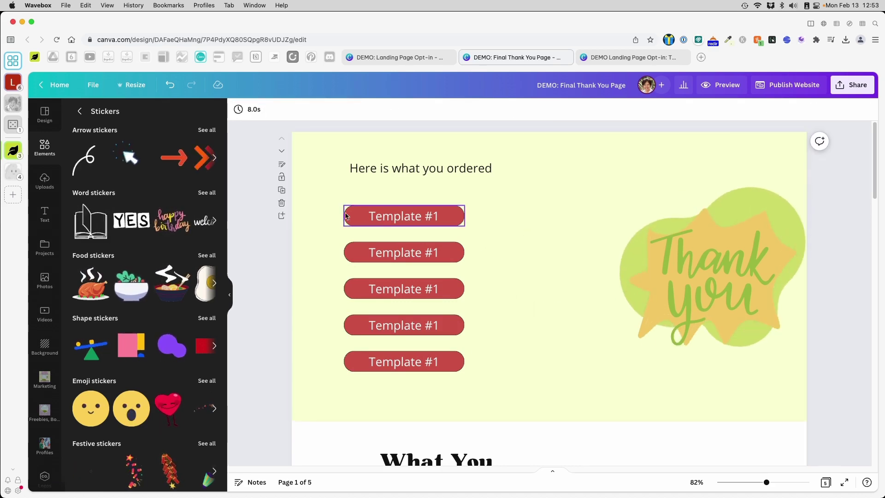
- Duplicate the five left buttons and place the copies beside them as a second column
{"action": "left_click", "coordinate": [269, 202]}
{"action": "left_click_drag", "start_coordinate": [269, 200], "coordinate": [481, 389]}
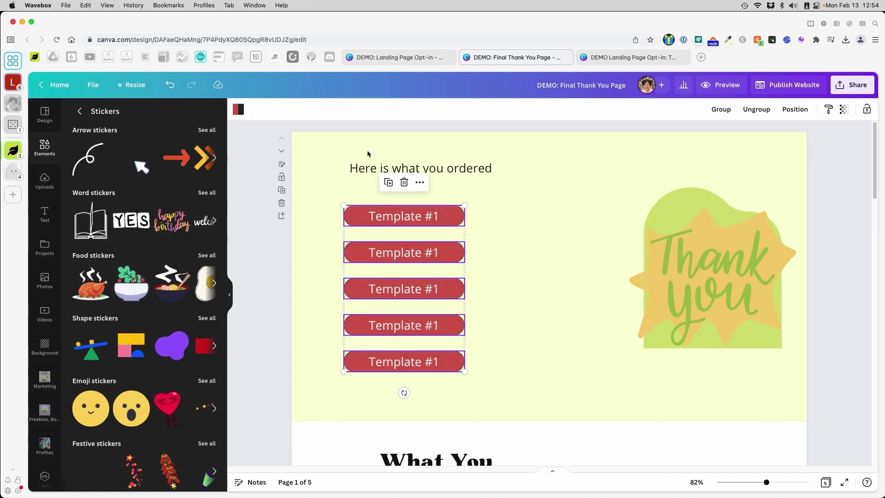
{"action": "left_click", "coordinate": [389, 183]}
{"action": "left_click_drag", "start_coordinate": [410, 223], "coordinate": [537, 218]}
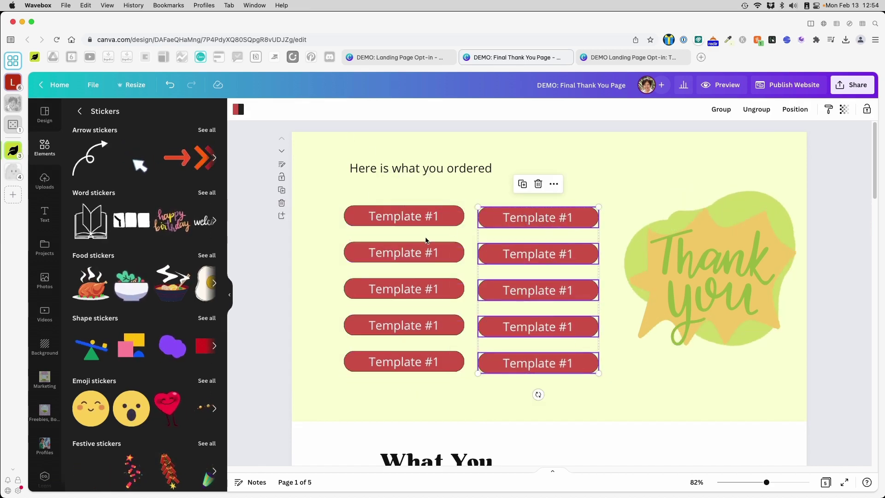
{"action": "left_click", "coordinate": [439, 261]}
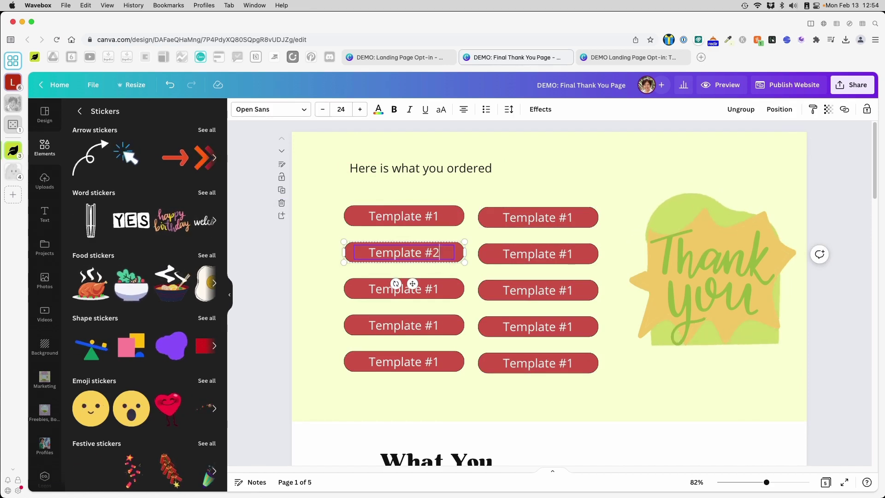
- Edit a button label and move the Here is what you ordered heading down toward the buttons
{"action": "double_click", "coordinate": [403, 289]}
{"action": "left_click", "coordinate": [409, 175]}
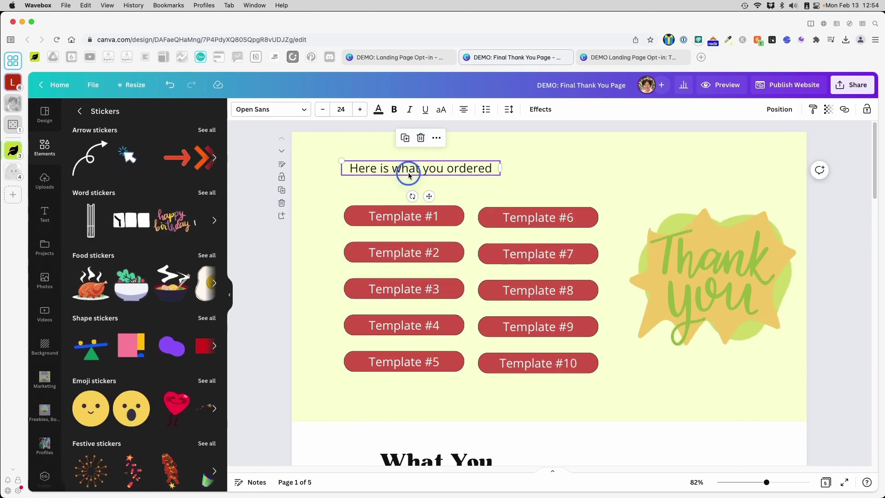
{"action": "left_click_drag", "start_coordinate": [409, 175], "coordinate": [414, 192]}
{"action": "scroll", "coordinate": [468, 403], "scroll_direction": "down", "scroll_amount": 2}
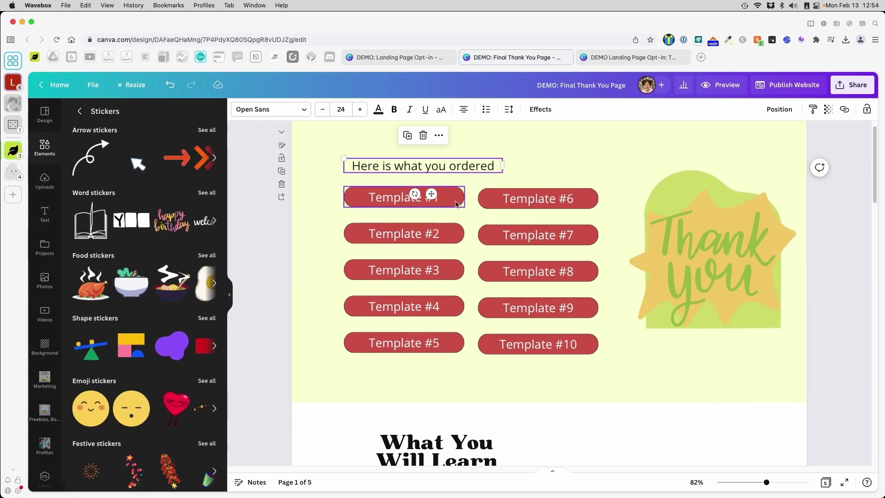
- Bring up the link settings for the Template #1 button
{"action": "left_click", "coordinate": [455, 204]}
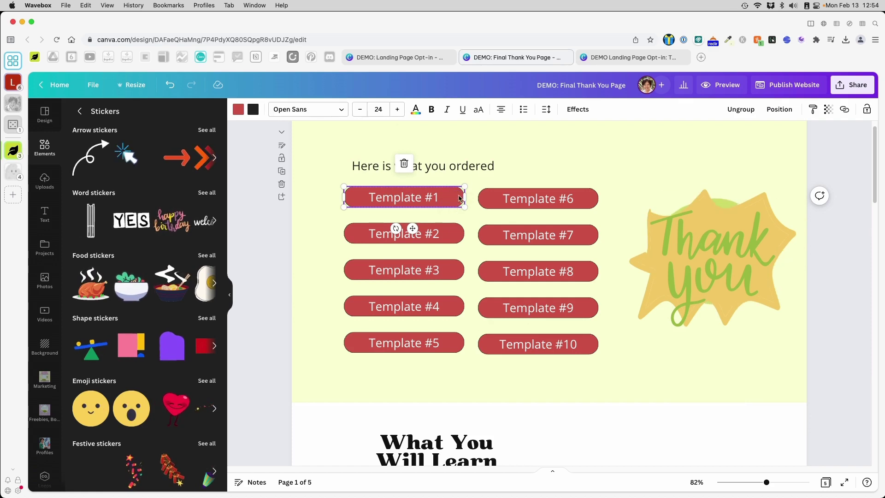
{"action": "right_click", "coordinate": [417, 196]}
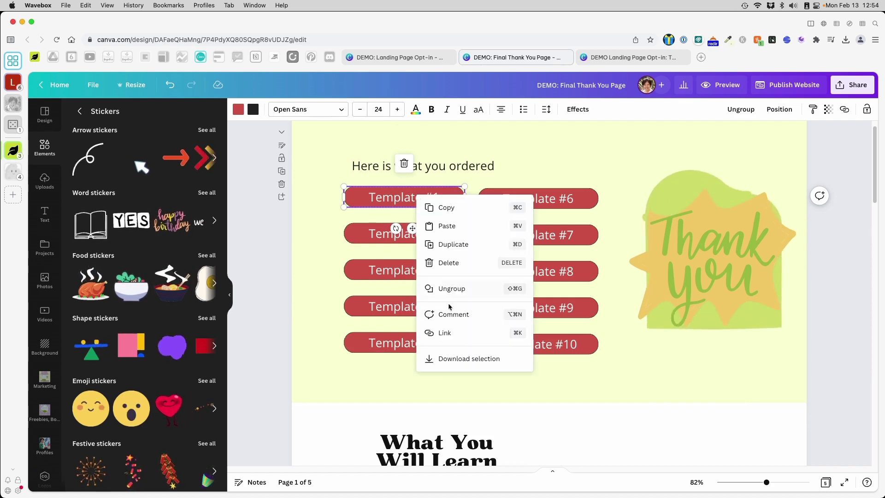
{"action": "left_click", "coordinate": [443, 334]}
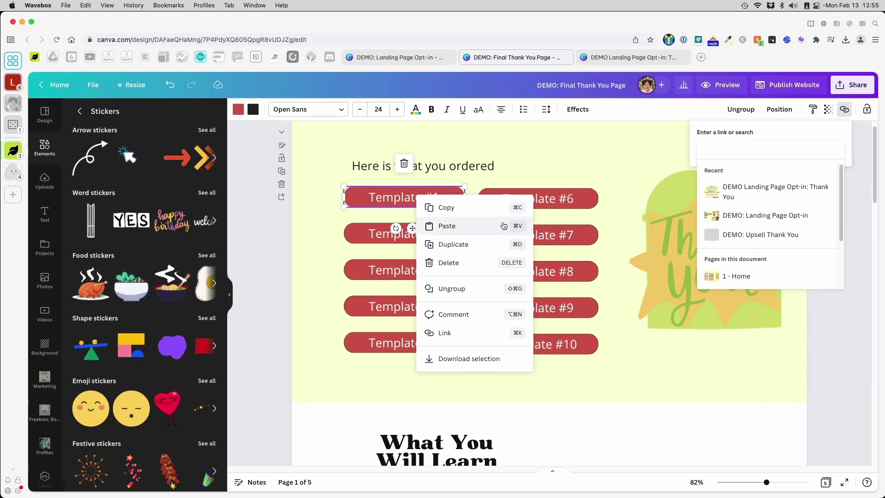
- Delete the Pages We Will Build, Tools We Will Use and What are you waiting for? pages
{"action": "left_click", "coordinate": [837, 384]}
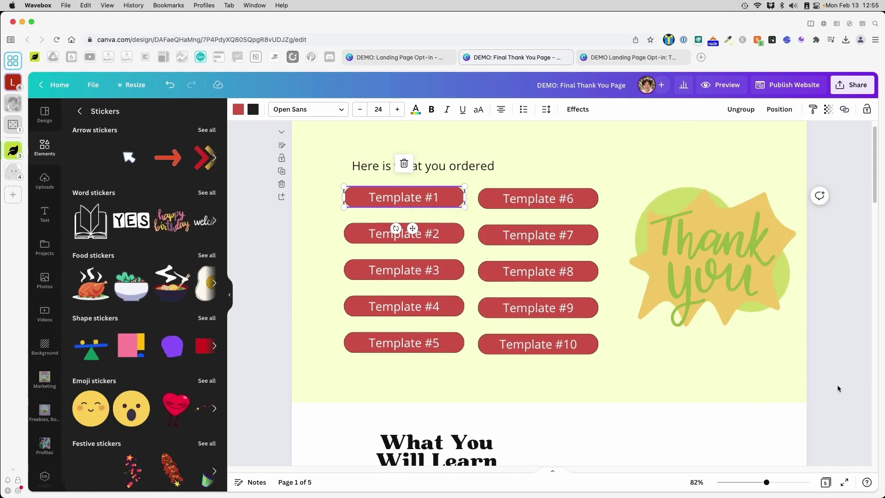
{"action": "scroll", "coordinate": [837, 385], "scroll_direction": "down", "scroll_amount": 5}
{"action": "scroll", "coordinate": [254, 301], "scroll_direction": "down", "scroll_amount": 5}
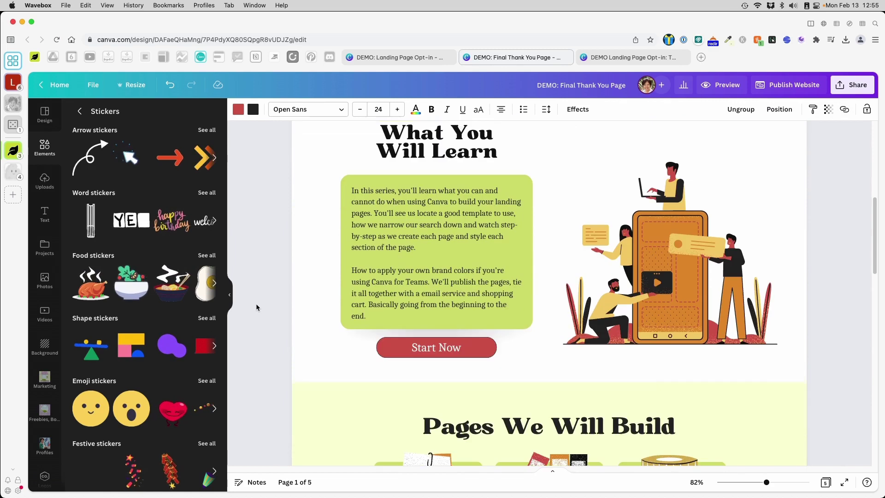
{"action": "scroll", "coordinate": [258, 401], "scroll_direction": "down", "scroll_amount": 4}
{"action": "scroll", "coordinate": [258, 400], "scroll_direction": "down", "scroll_amount": 5}
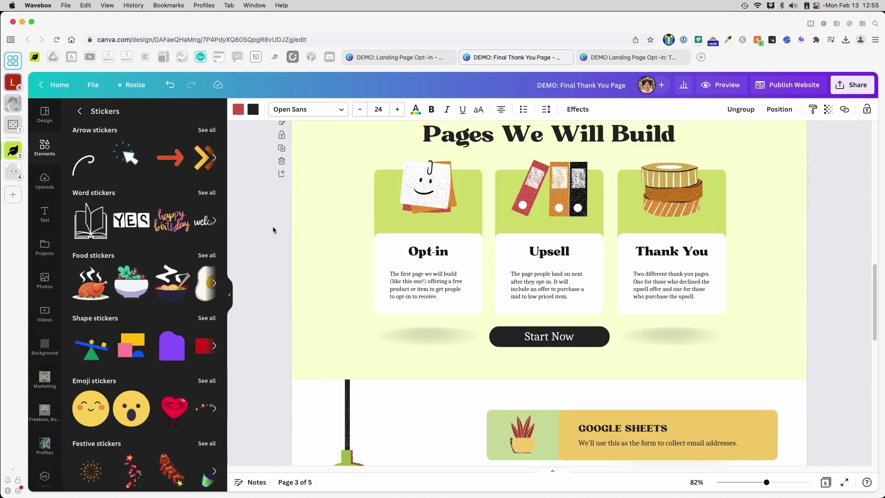
{"action": "scroll", "coordinate": [272, 225], "scroll_direction": "up", "scroll_amount": 4}
{"action": "left_click", "coordinate": [281, 234]}
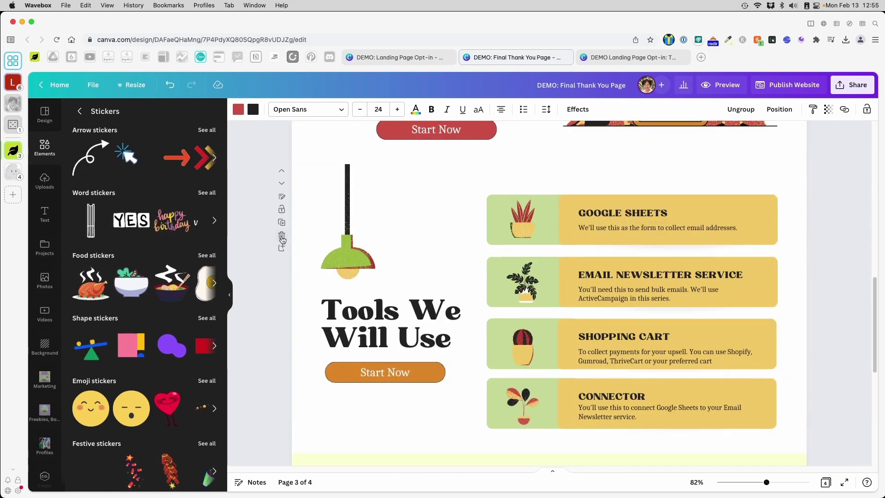
{"action": "left_click", "coordinate": [281, 235]}
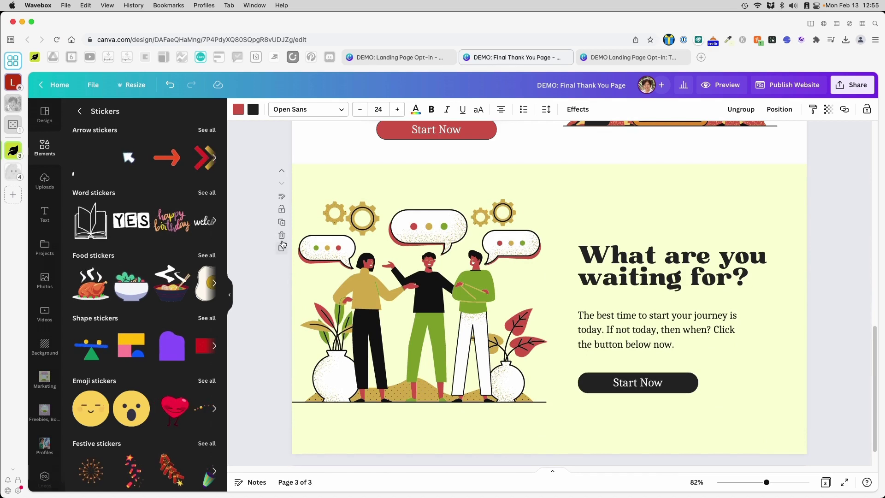
{"action": "left_click", "coordinate": [282, 240]}
- Collapse the Stickers panel and start publishing the design as a website
{"action": "scroll", "coordinate": [422, 366], "scroll_direction": "up", "scroll_amount": 3}
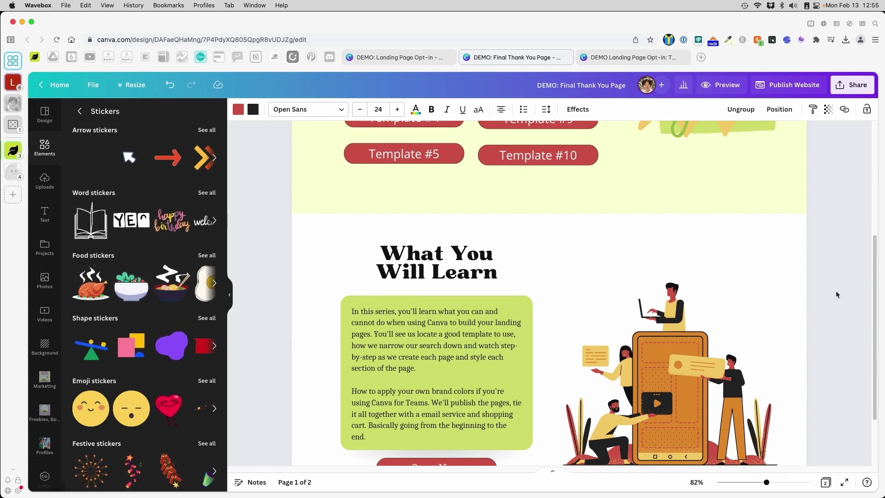
{"action": "left_click", "coordinate": [230, 294]}
{"action": "scroll", "coordinate": [660, 276], "scroll_direction": "up", "scroll_amount": 3}
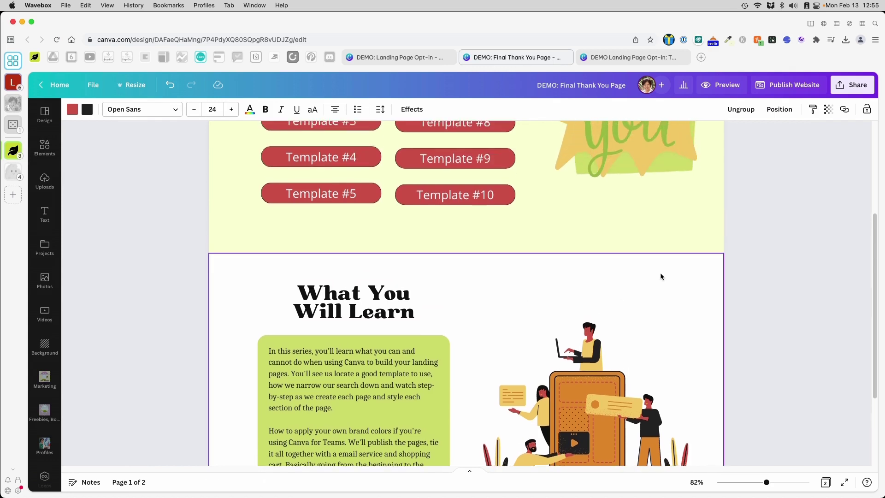
{"action": "scroll", "coordinate": [660, 277], "scroll_direction": "up", "scroll_amount": 4}
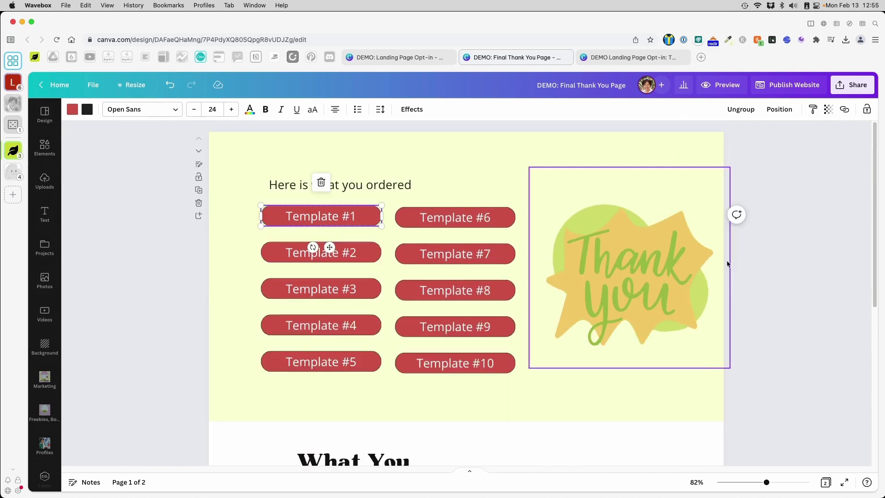
{"action": "scroll", "coordinate": [733, 381], "scroll_direction": "down", "scroll_amount": 3}
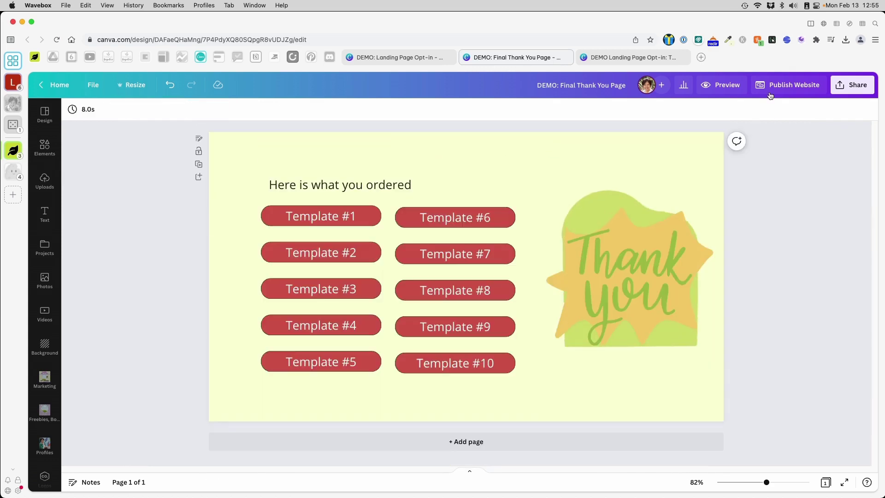
{"action": "left_click", "coordinate": [774, 90]}
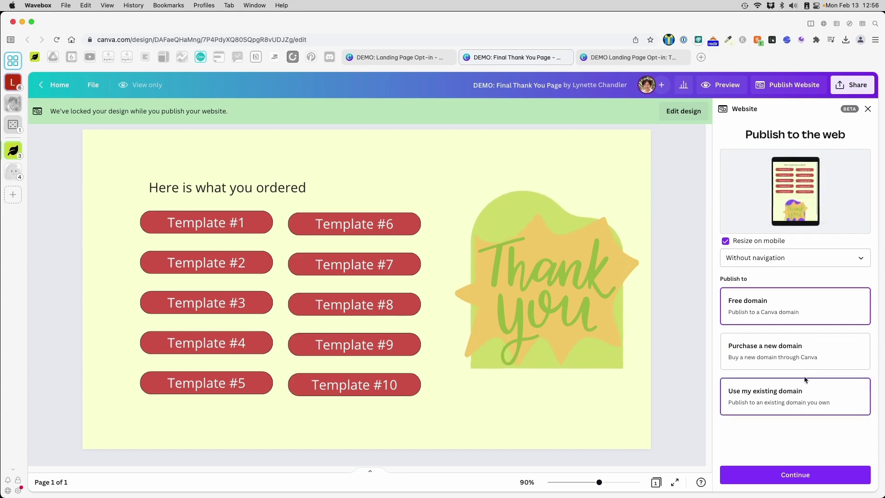
- Choose Free domain for the site and continue to Review Settings
{"action": "left_click", "coordinate": [804, 317]}
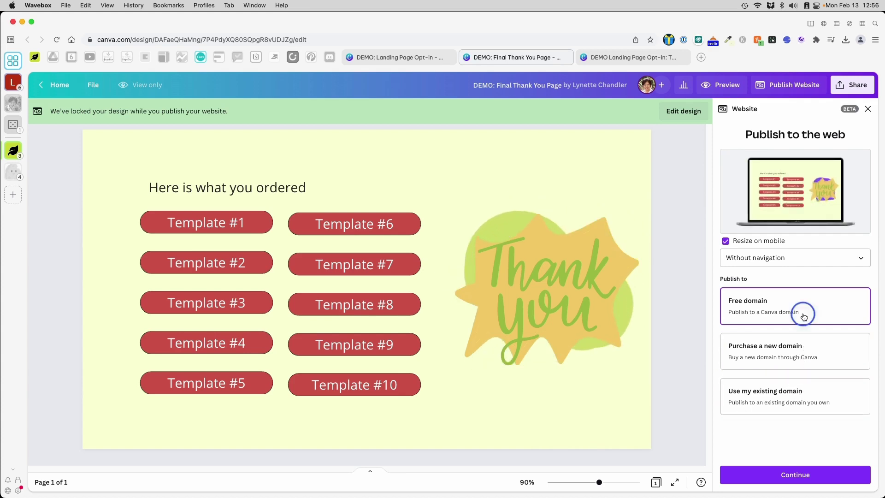
{"action": "left_click", "coordinate": [818, 474]}
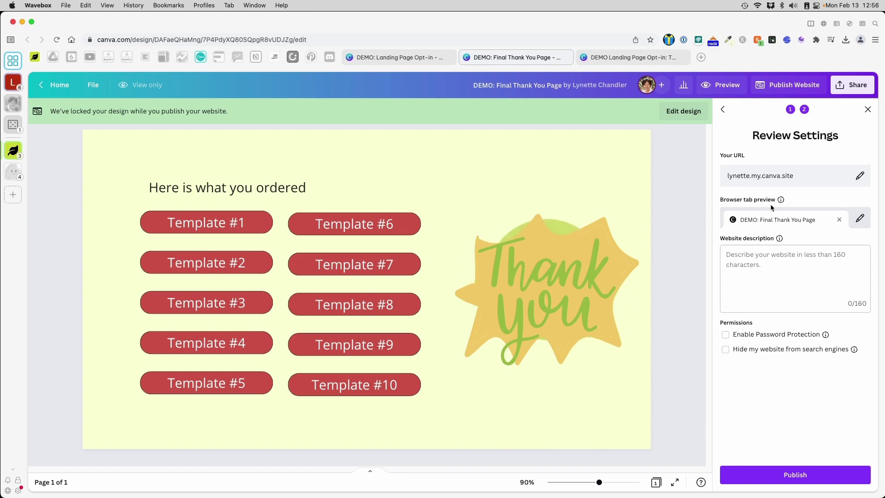
- Hide the site from search engines, set its URL path to upsell-thank-you, and publish it
{"action": "left_click", "coordinate": [727, 352]}
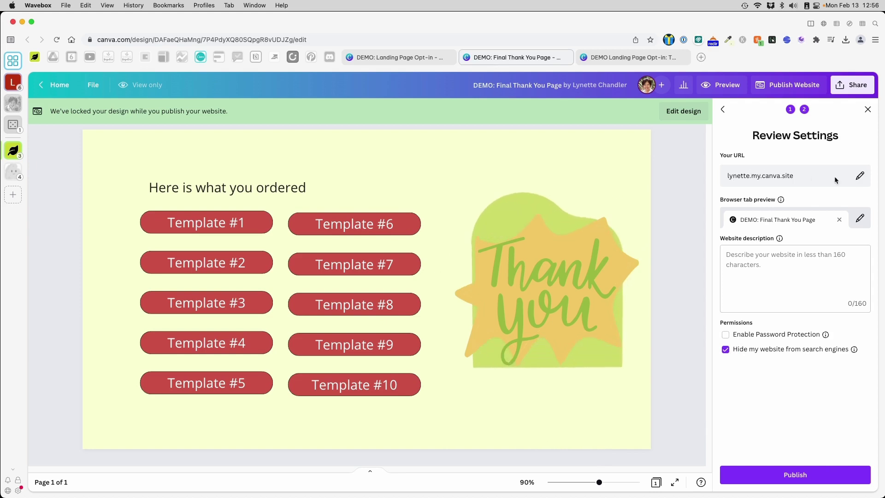
{"action": "left_click", "coordinate": [856, 178]}
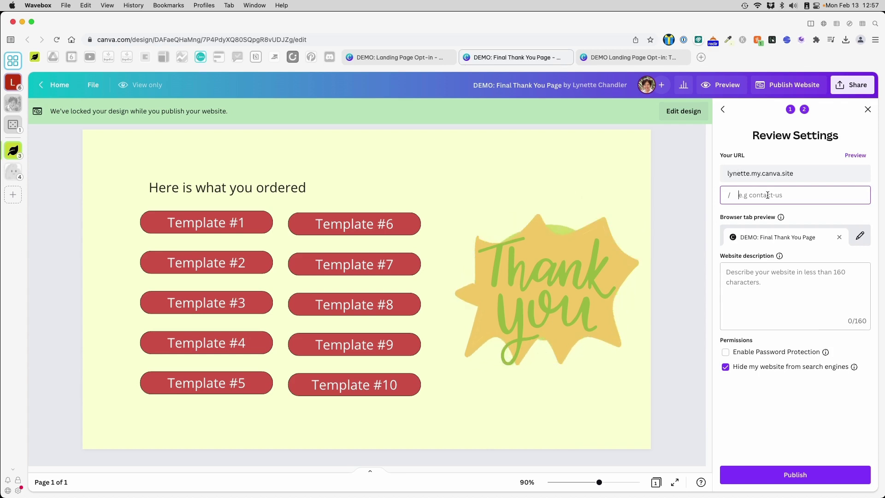
{"action": "type", "text": "sell-tah"}
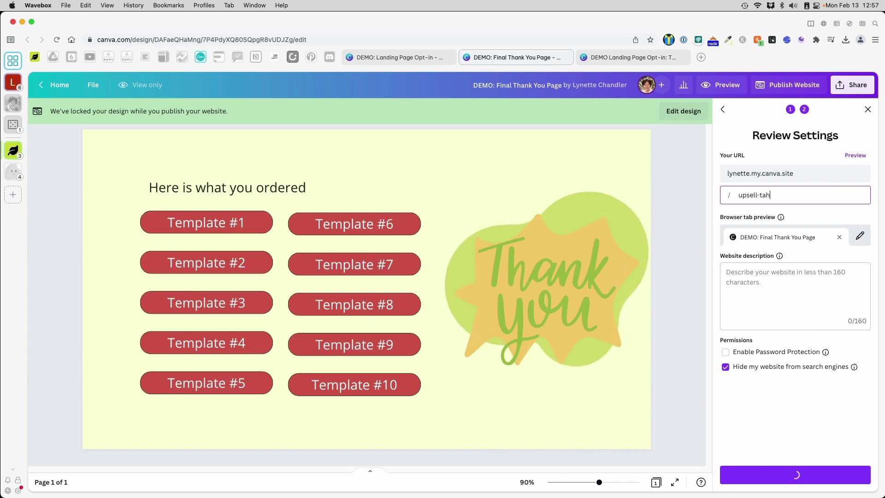
{"action": "key", "text": "BackSpace"}
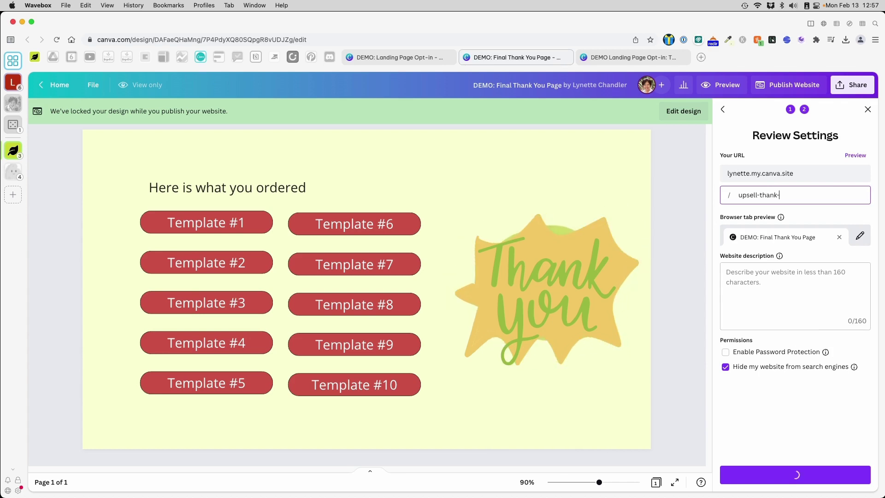
{"action": "type", "text": "hank-you"}
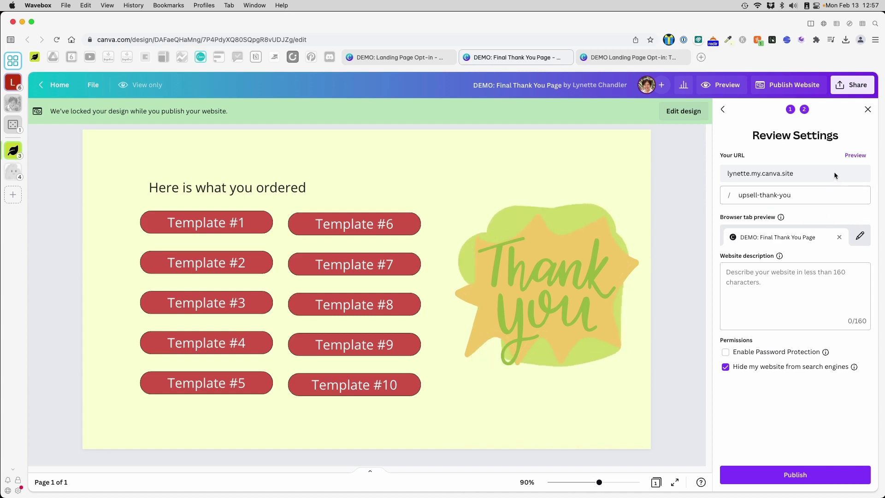
{"action": "left_click", "coordinate": [854, 164]}
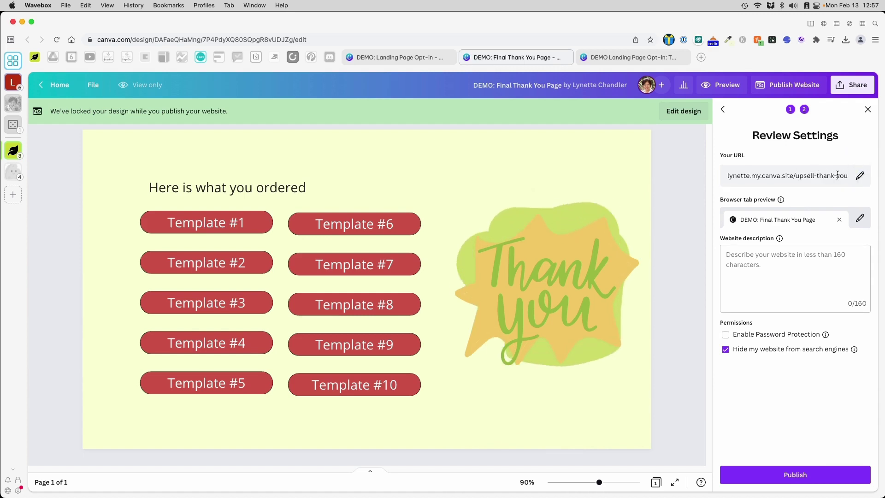
{"action": "left_click", "coordinate": [787, 472]}
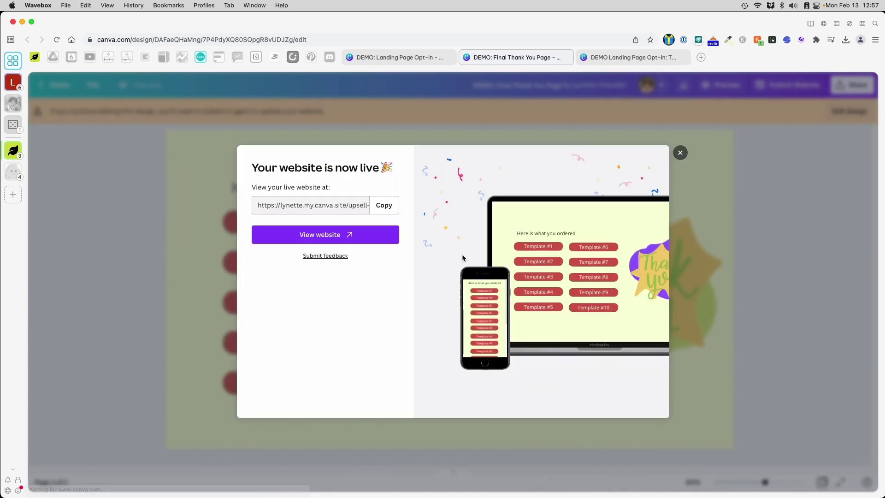
- Copy the live site URL and open the published thank-you page in a new tab
{"action": "left_click", "coordinate": [391, 205]}
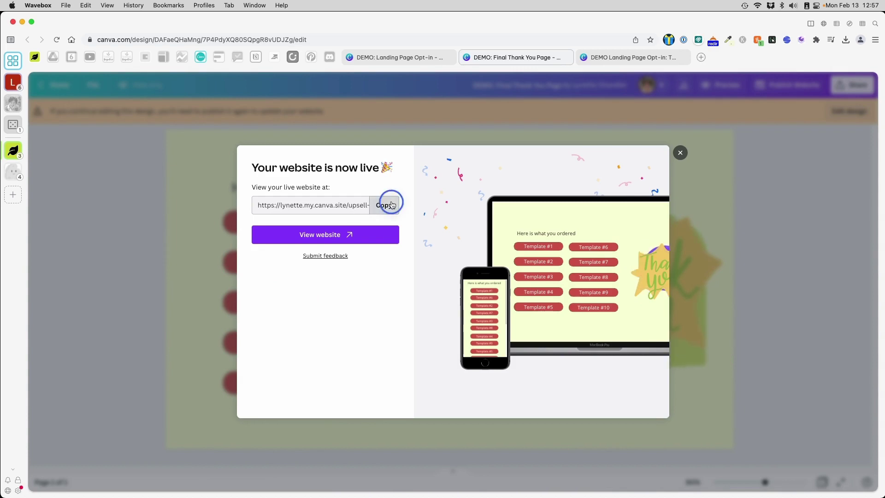
{"action": "left_click", "coordinate": [326, 234]}
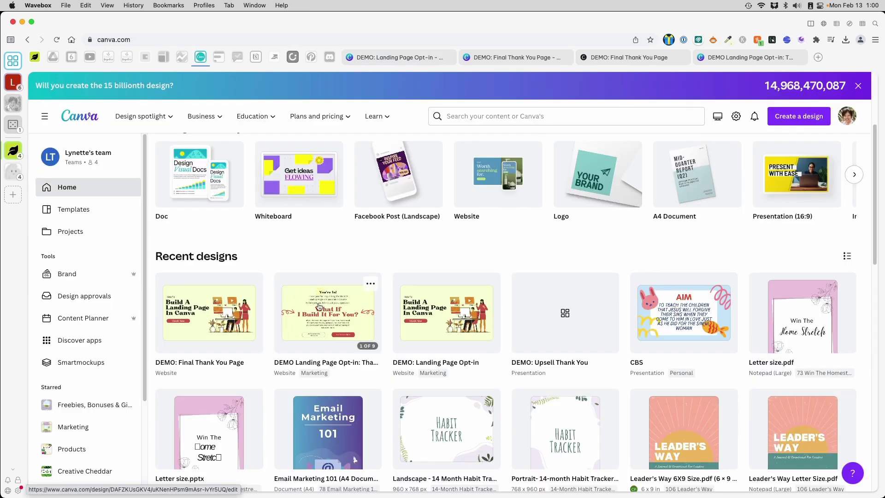
- Open the DEMO Landing Page Opt-in: Thank You design in a new tab
{"action": "left_click", "coordinate": [318, 305]}
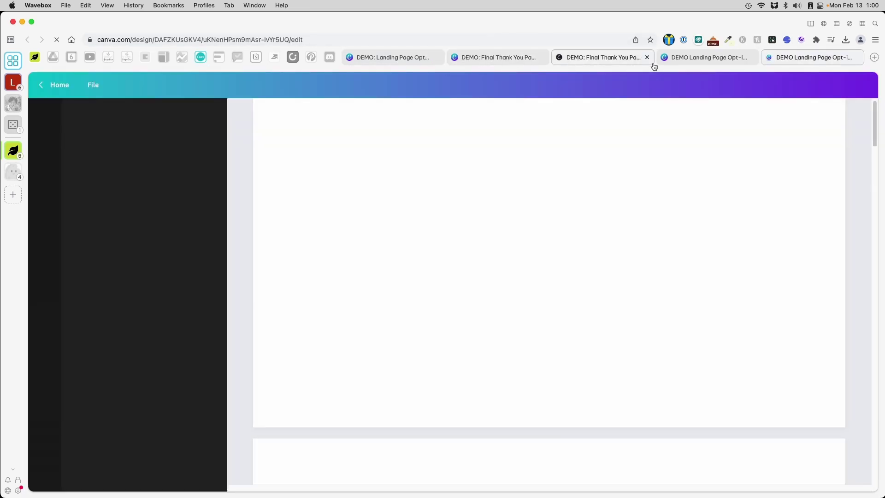